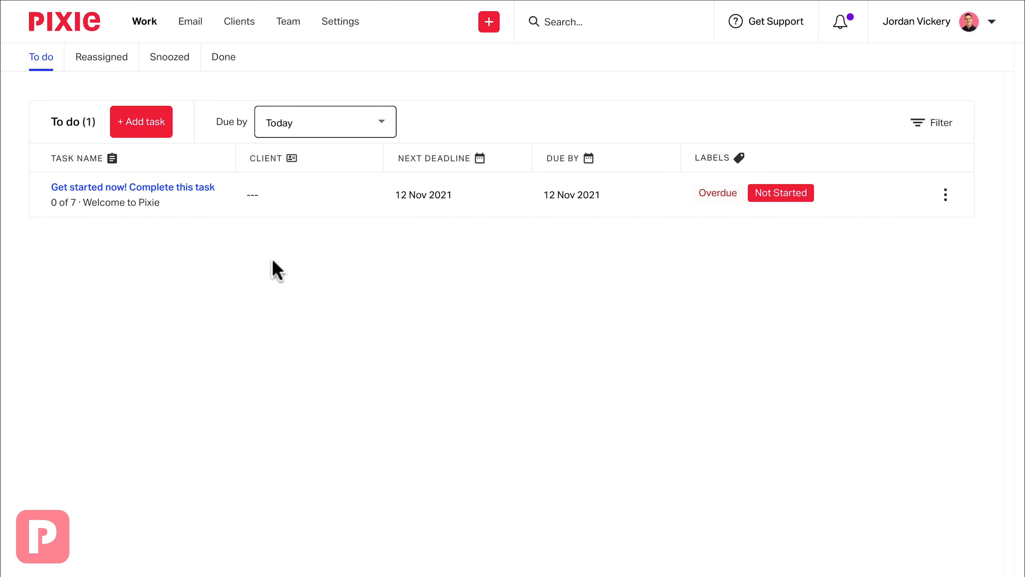
- Start adding a new client manually in the clients list and name it Star Wars Ltd
{"action": "left_click", "coordinate": [243, 22]}
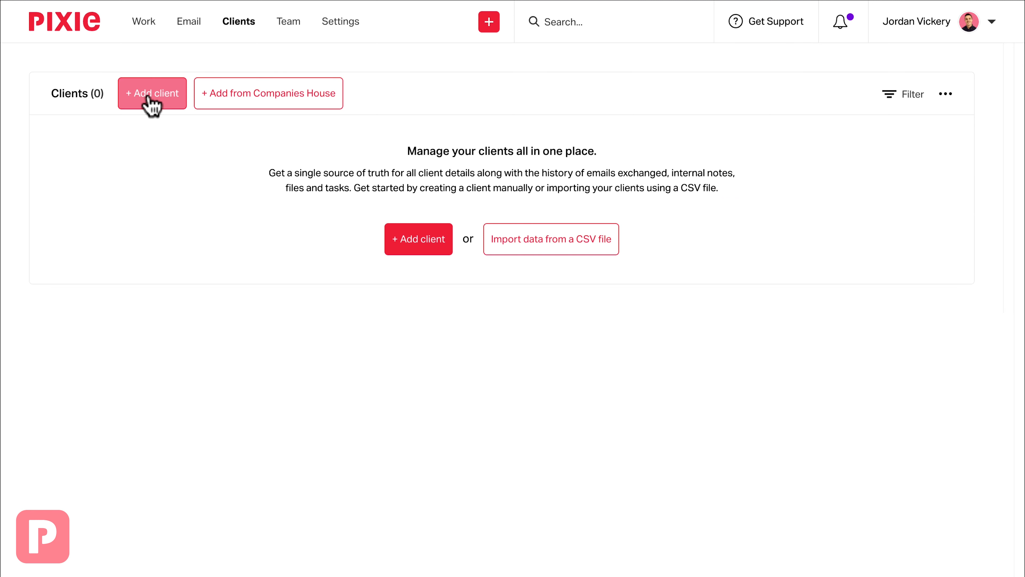
{"action": "left_click", "coordinate": [150, 101]}
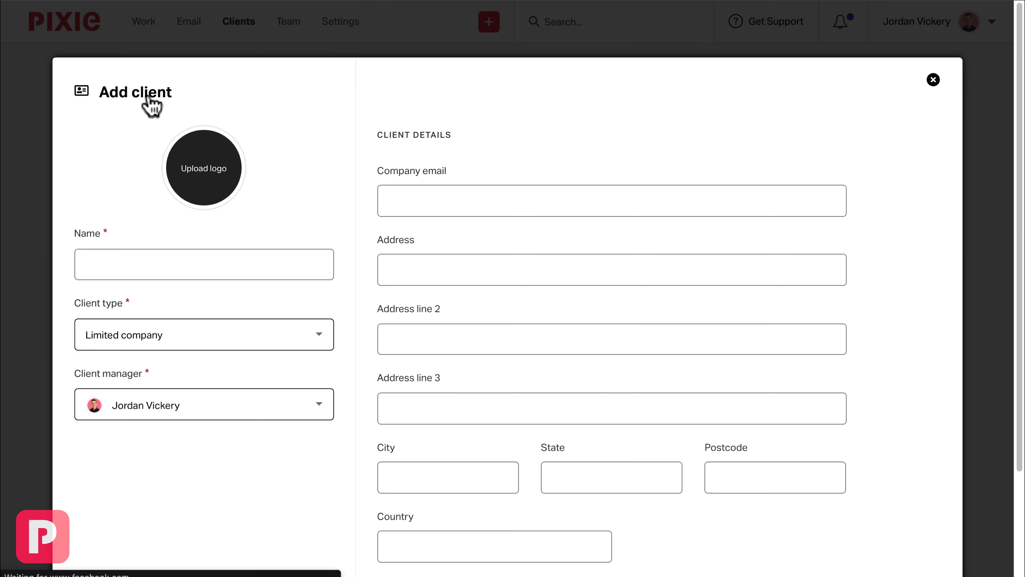
{"action": "left_click", "coordinate": [153, 264]}
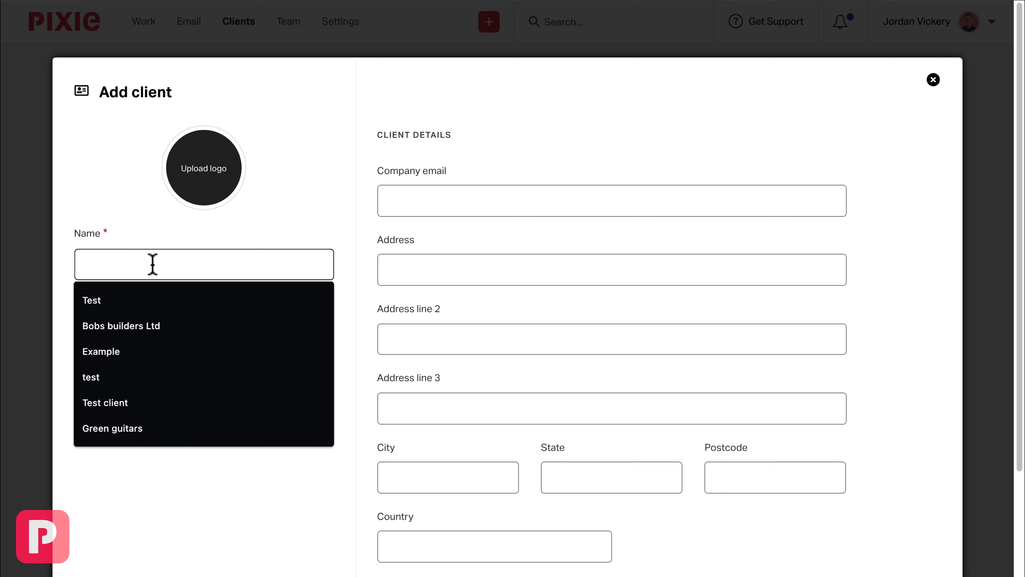
{"action": "type", "text": "Star Wars Ltd"}
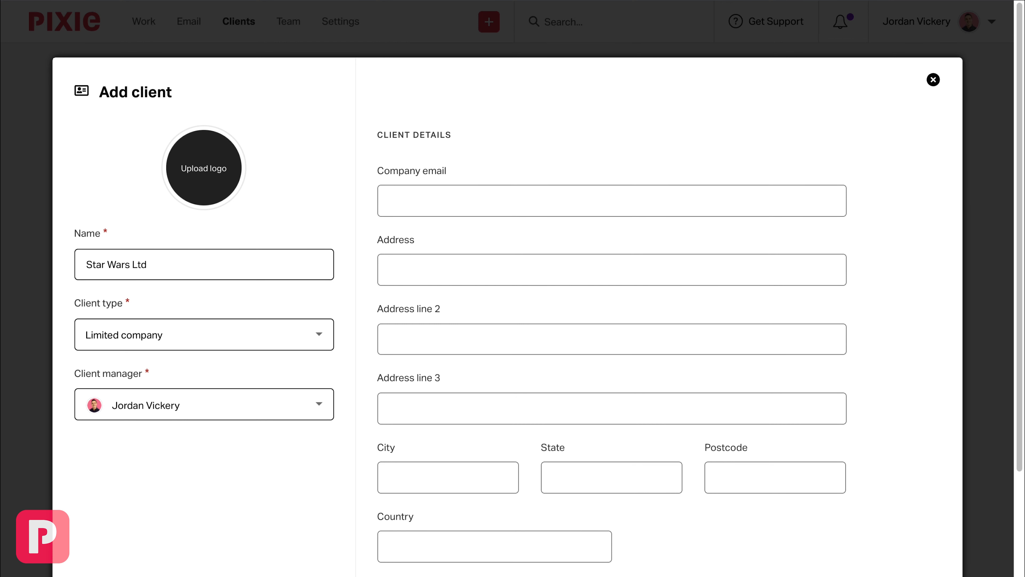
- Set the client type to Limited company and assign the available team member as client manager
{"action": "left_click", "coordinate": [213, 340]}
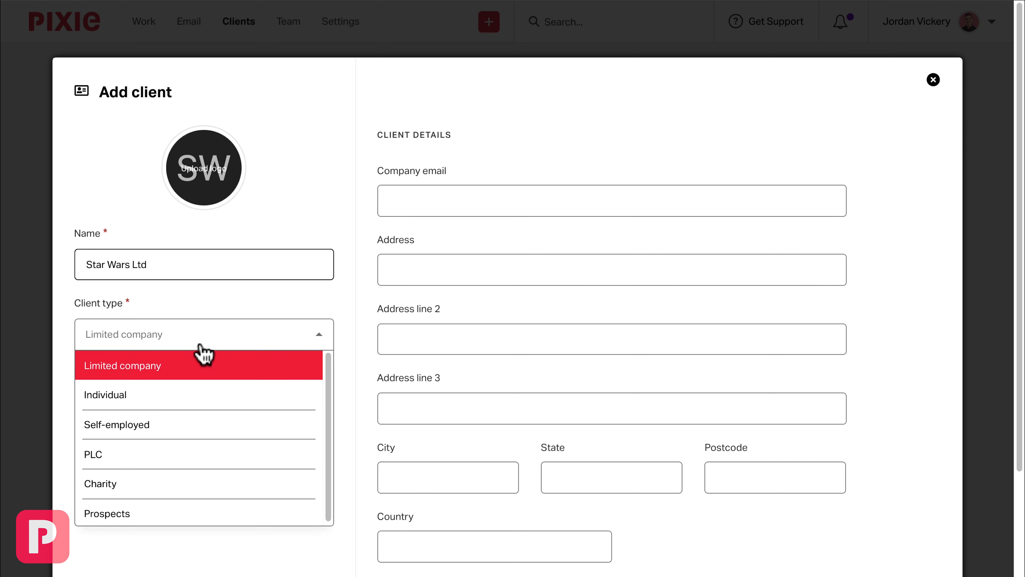
{"action": "left_click", "coordinate": [180, 368]}
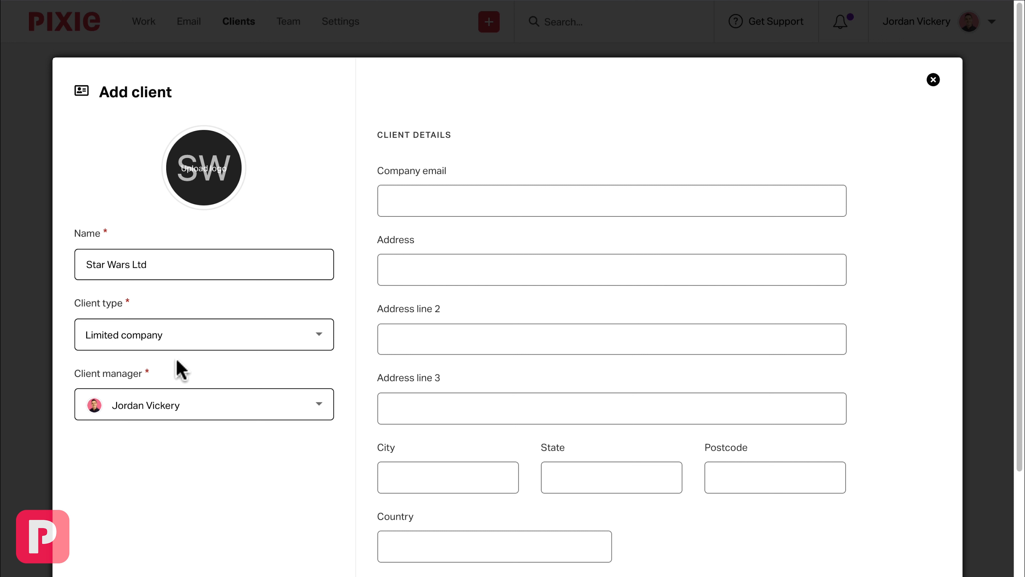
{"action": "left_click", "coordinate": [205, 417]}
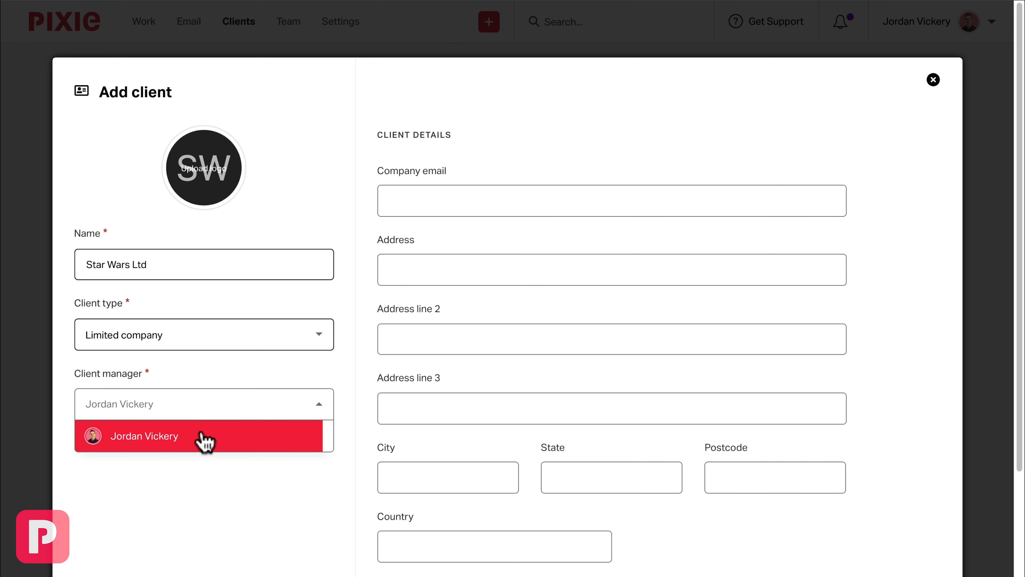
{"action": "left_click", "coordinate": [206, 440]}
- Fill in the company email in the client details and continue to the custom fields
{"action": "left_click", "coordinate": [426, 205]}
{"action": "type", "text": "starwars@example.com"}
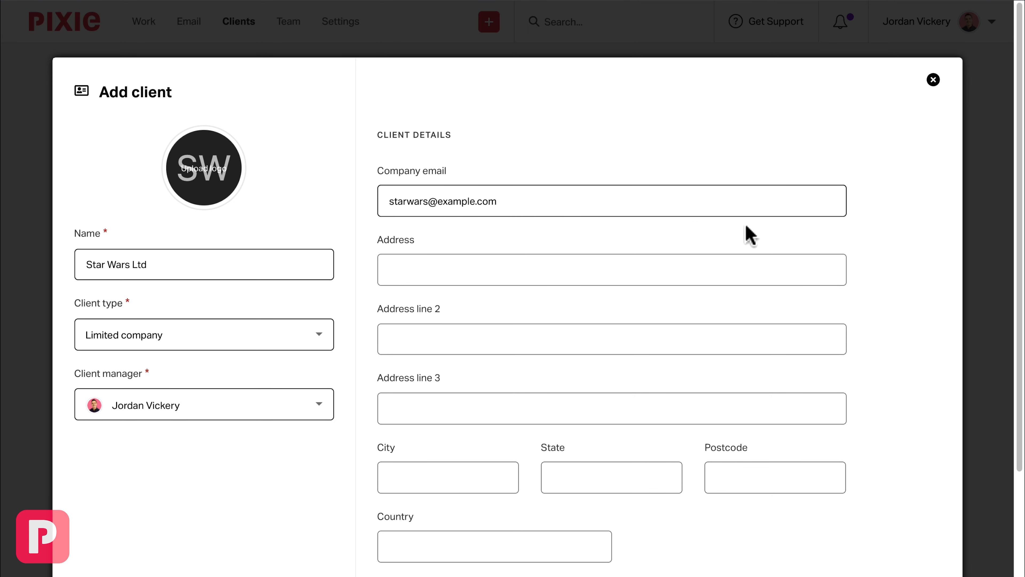
{"action": "scroll", "coordinate": [868, 303], "scroll_direction": "down", "scroll_amount": 3}
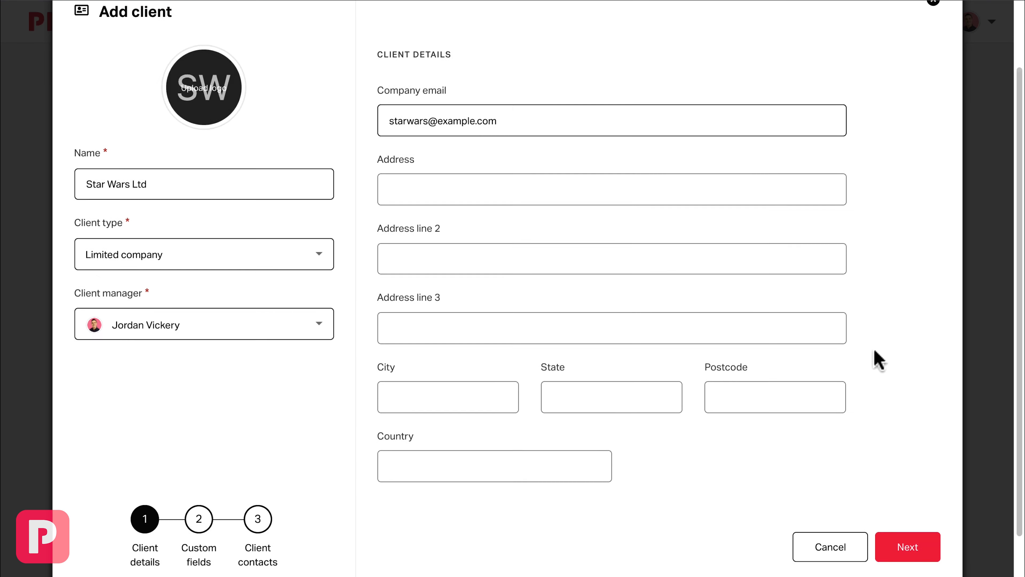
{"action": "left_click", "coordinate": [908, 548]}
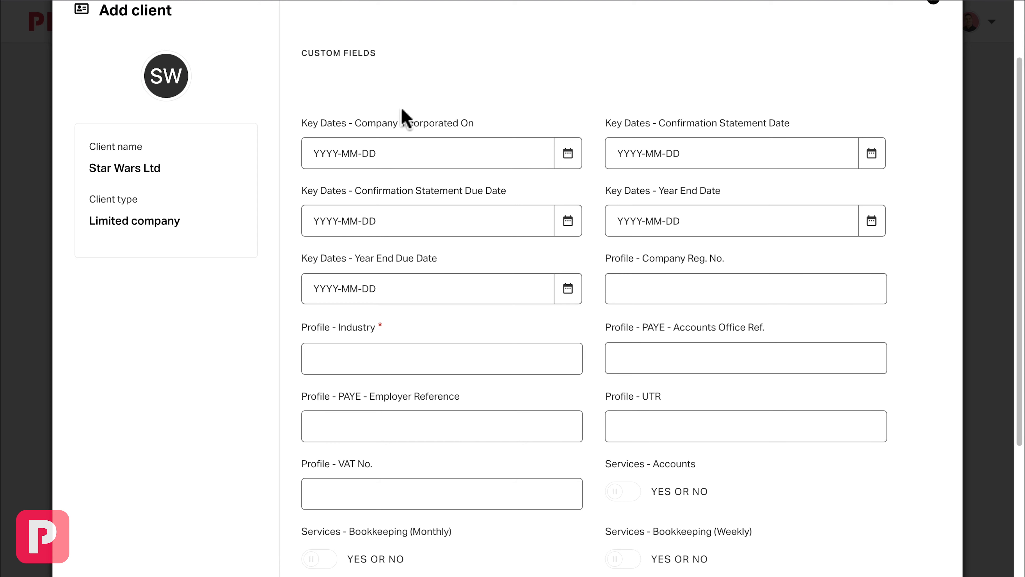
{"action": "scroll", "coordinate": [384, 77], "scroll_direction": "up", "scroll_amount": 1}
{"action": "left_click_drag", "start_coordinate": [381, 74], "coordinate": [309, 63]}
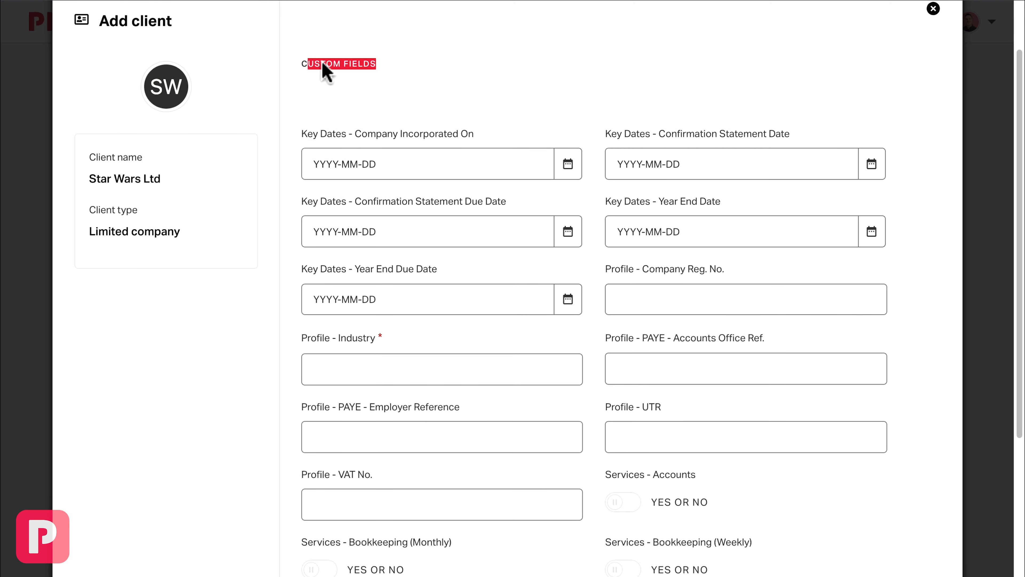
{"action": "left_click", "coordinate": [403, 78]}
{"action": "scroll", "coordinate": [403, 79], "scroll_direction": "up", "scroll_amount": 3}
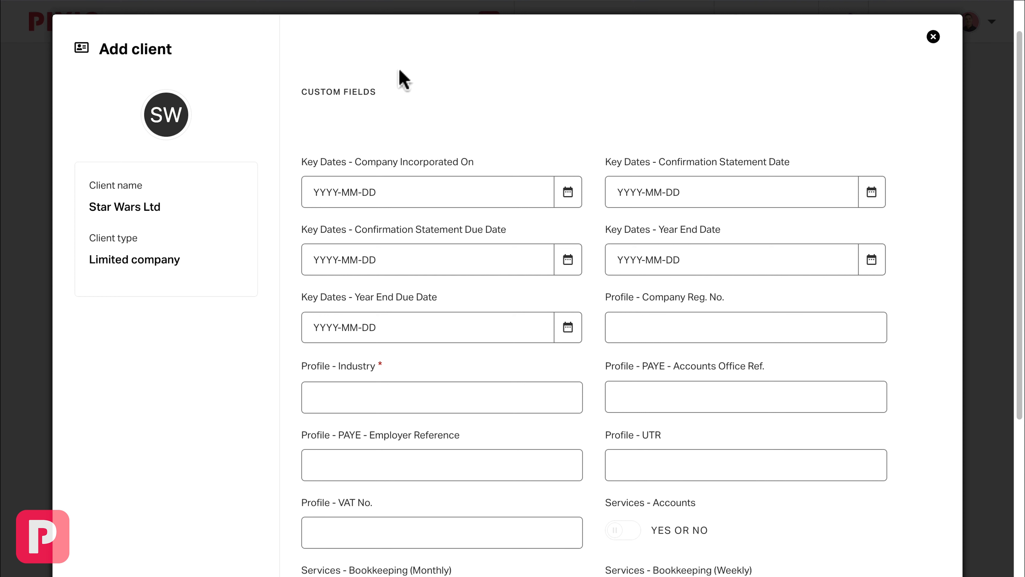
- Enter the company registration number and set the profile industry to Space Tech
{"action": "left_click", "coordinate": [647, 321]}
{"action": "type", "text": "0123456"}
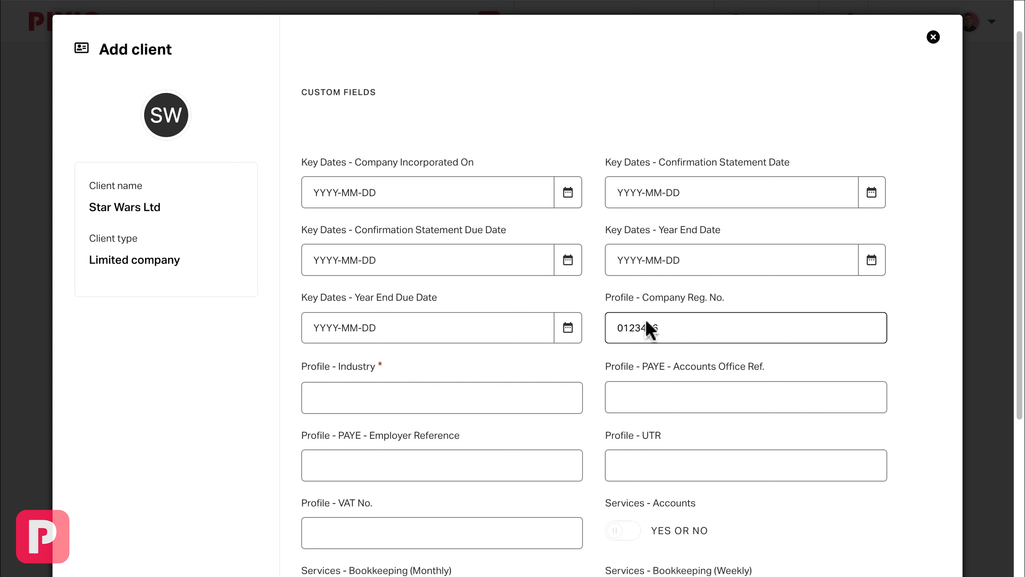
{"action": "type", "text": "Space Tech"}
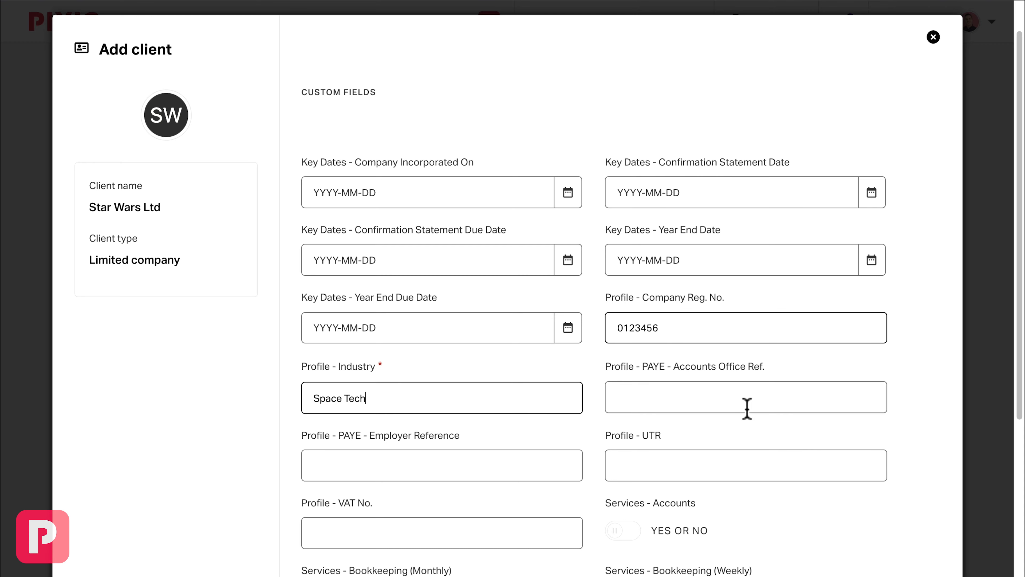
- Enable the Accounts, Bookkeeping (Weekly) and Payroll services and continue to the client contacts
{"action": "scroll", "coordinate": [747, 408], "scroll_direction": "down", "scroll_amount": 5}
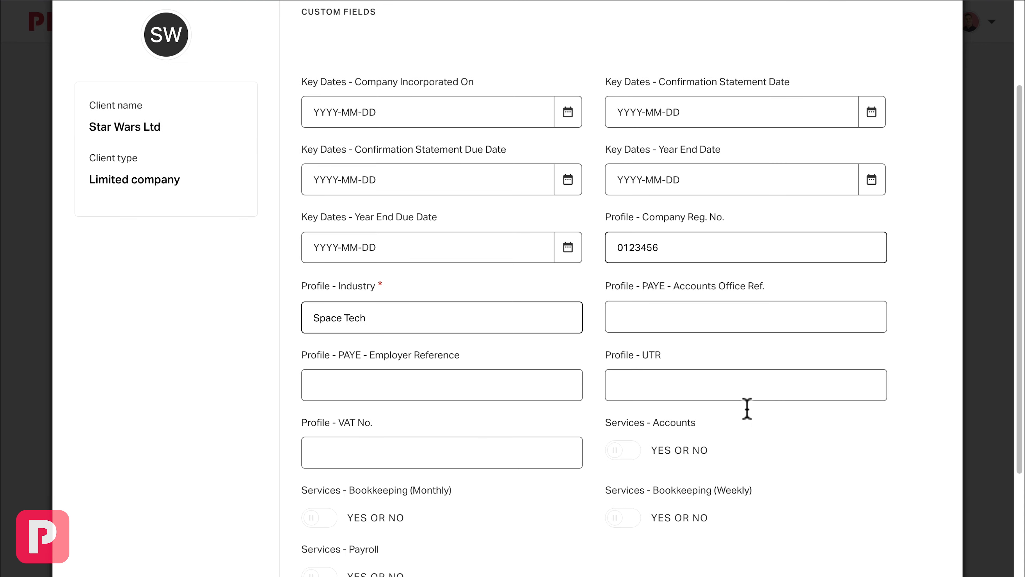
{"action": "left_click", "coordinate": [620, 328]}
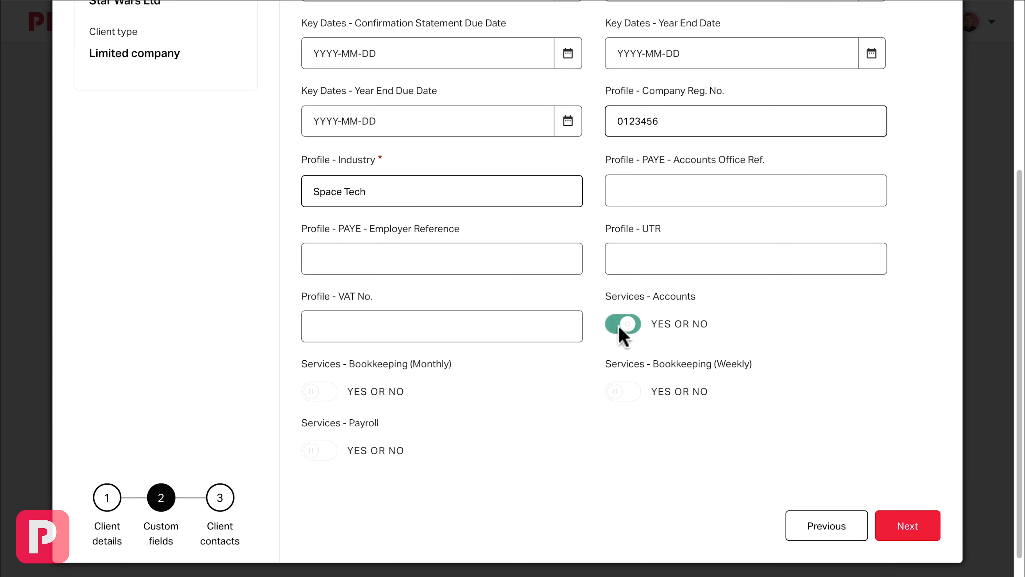
{"action": "left_click", "coordinate": [625, 392]}
{"action": "left_click", "coordinate": [321, 451]}
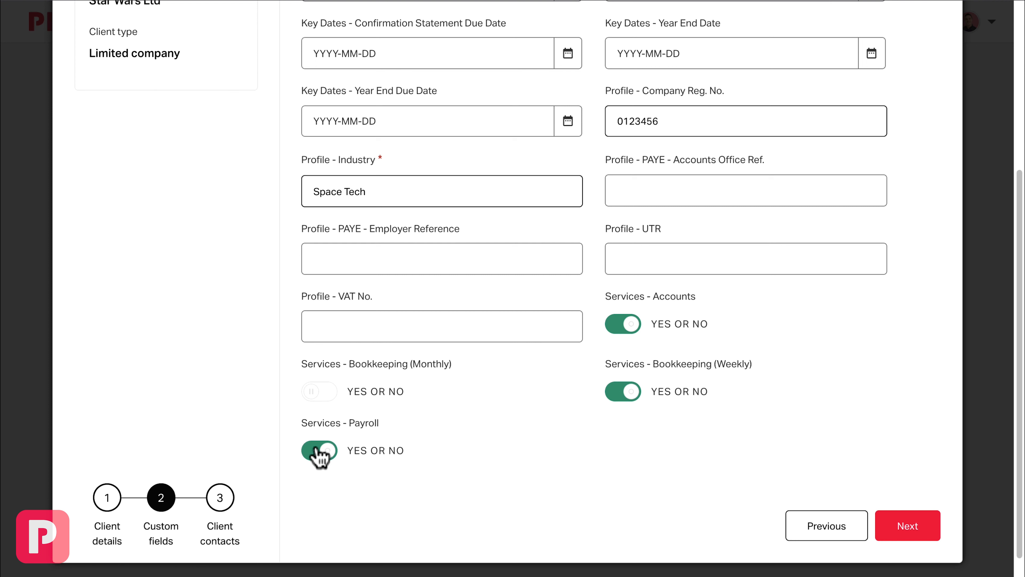
{"action": "left_click", "coordinate": [910, 530]}
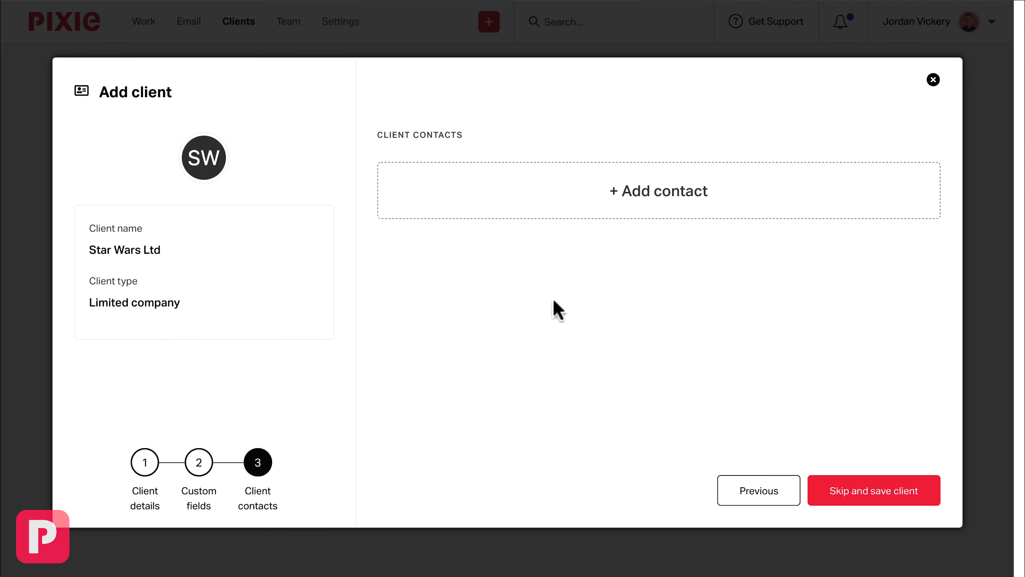
- Add a first contact for the client with first and last name, keeping it as the primary contact
{"action": "left_click", "coordinate": [634, 198]}
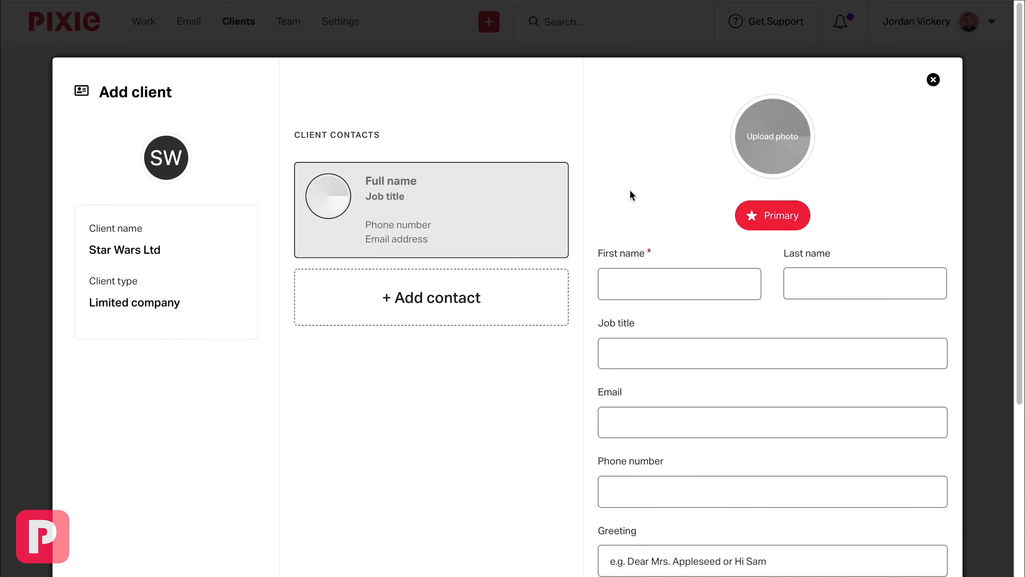
{"action": "left_click", "coordinate": [629, 282]}
{"action": "type", "text": "Hans"}
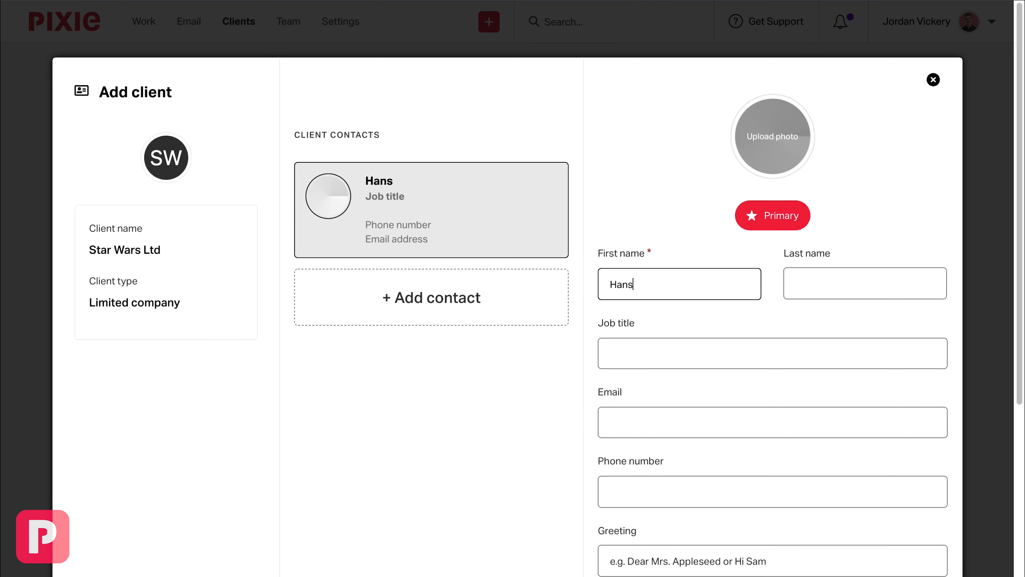
{"action": "key", "text": "Tab"}
{"action": "type", "text": "Solo"}
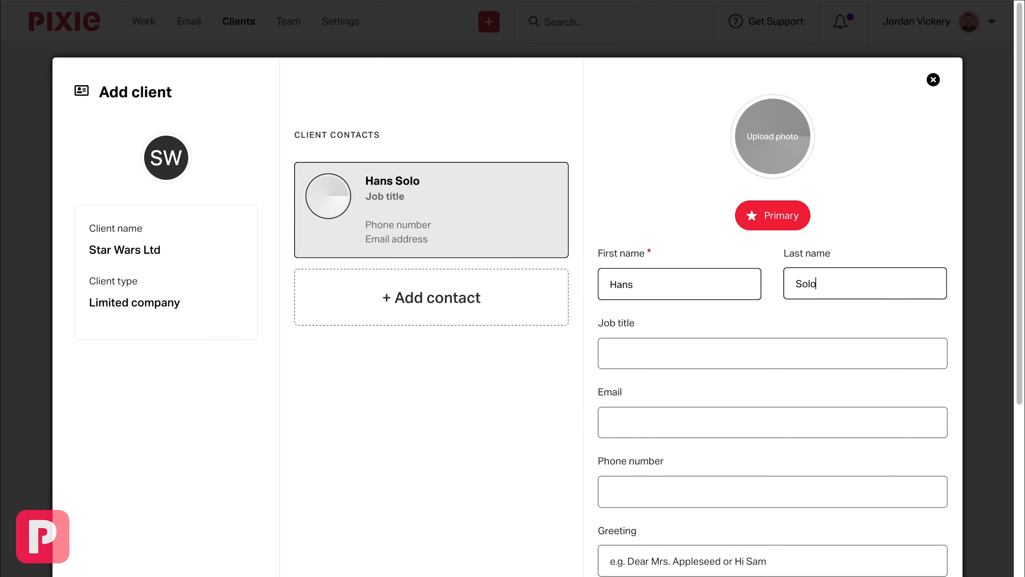
{"action": "left_click", "coordinate": [787, 221]}
{"action": "left_click", "coordinate": [787, 221]}
- Set the primary contact's job title to Captain, fill in the contact's email, and save the contact
{"action": "left_click", "coordinate": [645, 343]}
{"action": "type", "text": "Captain"}
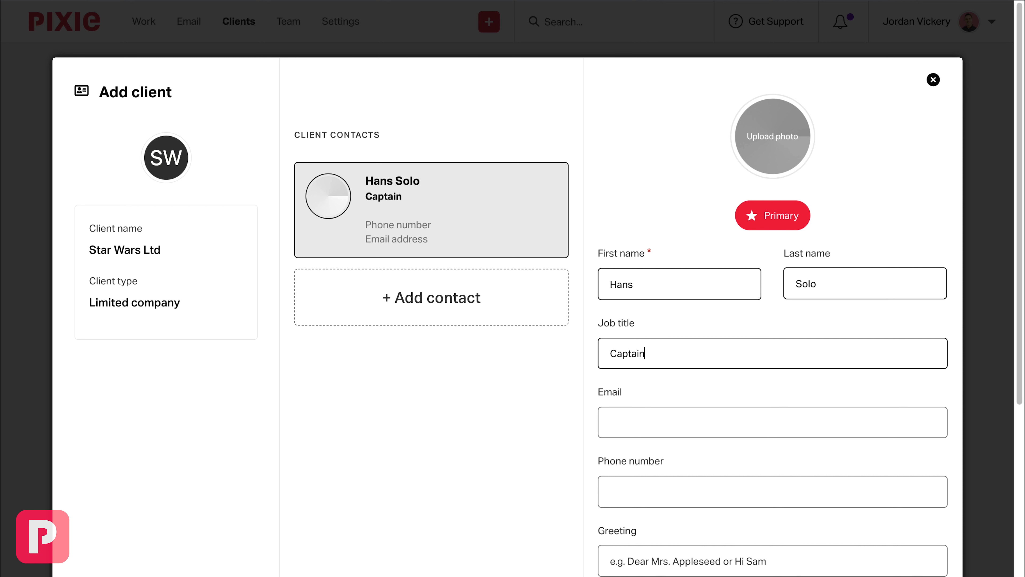
{"action": "left_click", "coordinate": [628, 417]}
{"action": "type", "text": "hans"}
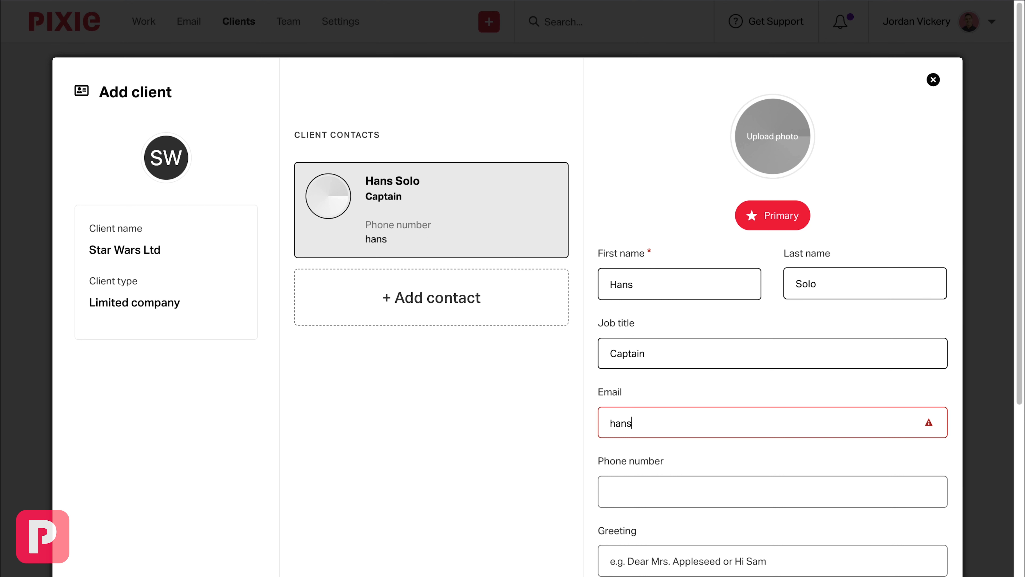
{"action": "type", "text": "@example.com"}
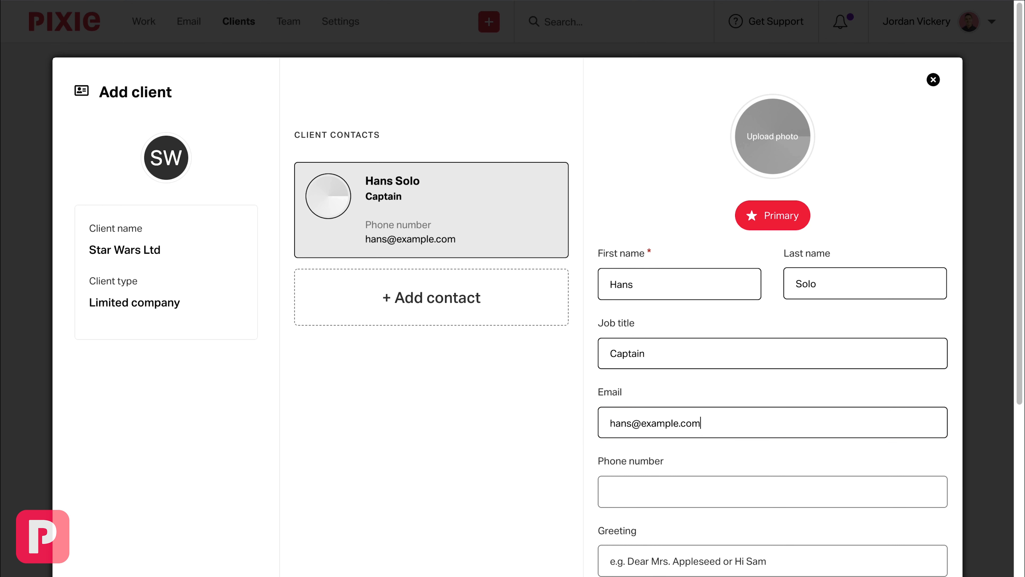
{"action": "scroll", "coordinate": [738, 409], "scroll_direction": "down", "scroll_amount": 5}
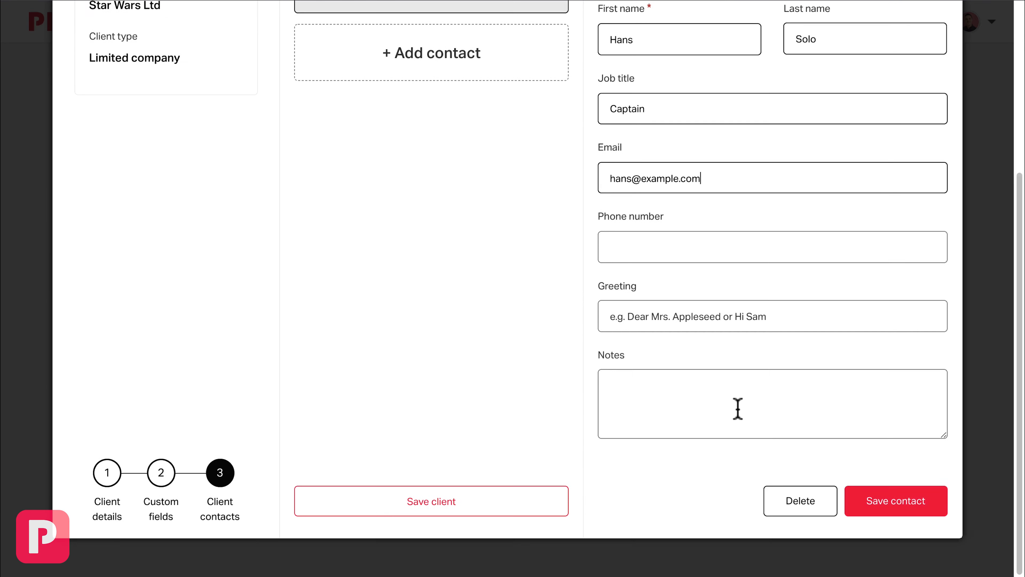
{"action": "left_click", "coordinate": [889, 492]}
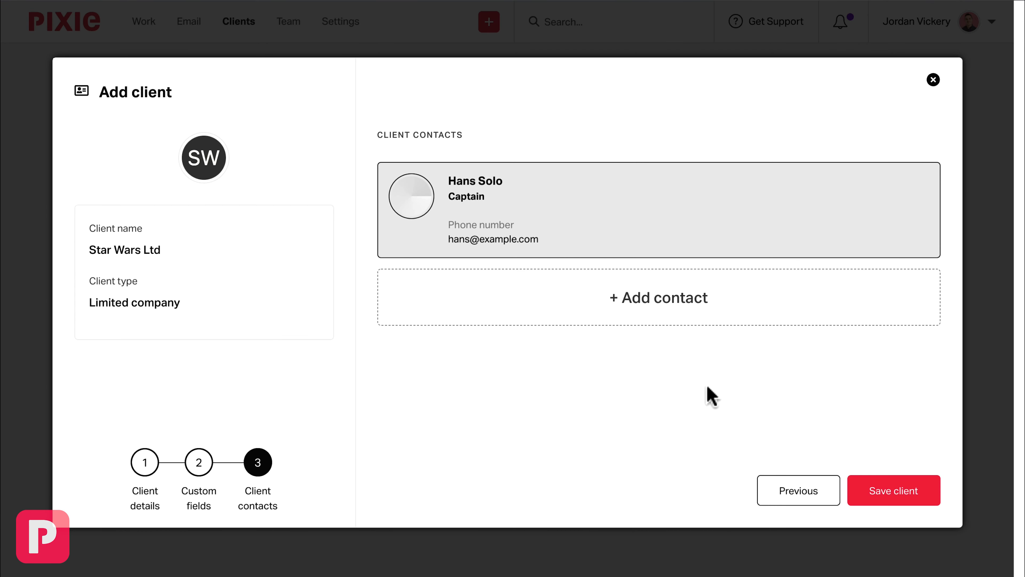
- Add a second client contact with first and last name and the job title Director
{"action": "left_click", "coordinate": [639, 309]}
{"action": "left_click", "coordinate": [641, 286]}
{"action": "type", "text": "George"}
{"action": "key", "text": "Tab"}
{"action": "type", "text": "Lucas"}
{"action": "left_click", "coordinate": [626, 354]}
{"action": "type", "text": "Director"}
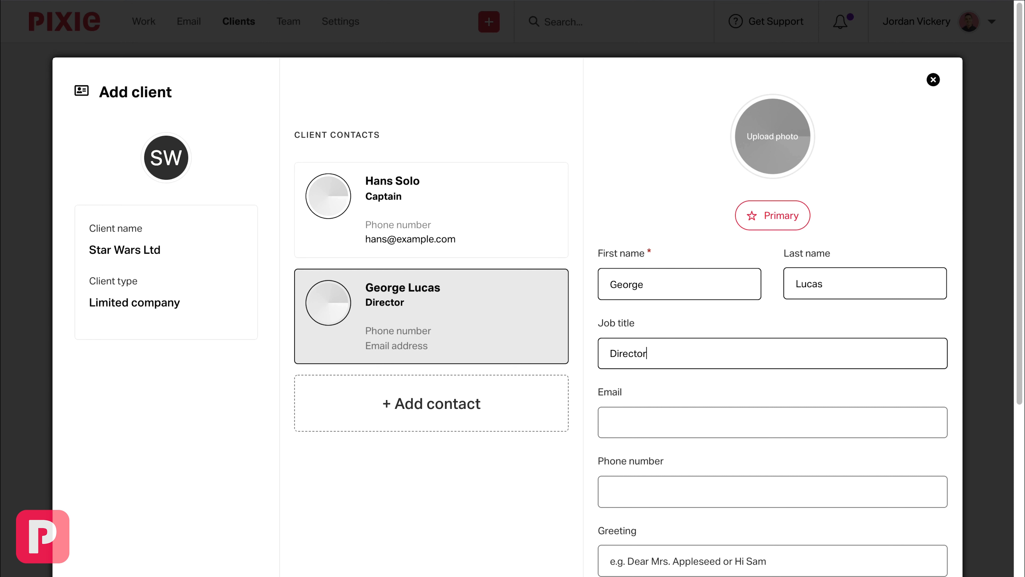
- Fill in the Director contact's email, then save both the contact and the new client
{"action": "left_click", "coordinate": [685, 412]}
{"action": "type", "text": "george@example.com"}
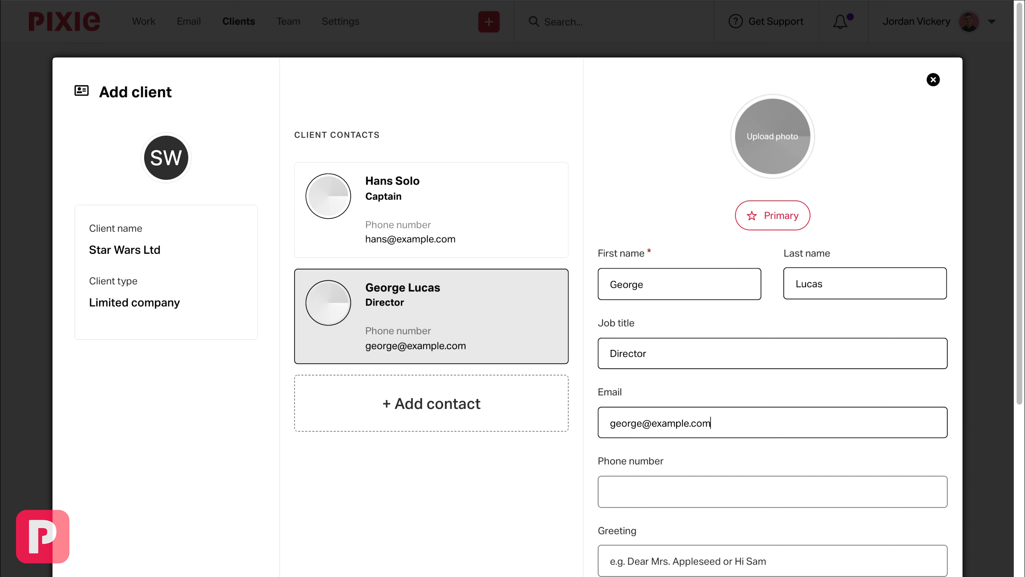
{"action": "scroll", "coordinate": [830, 386], "scroll_direction": "down", "scroll_amount": 5}
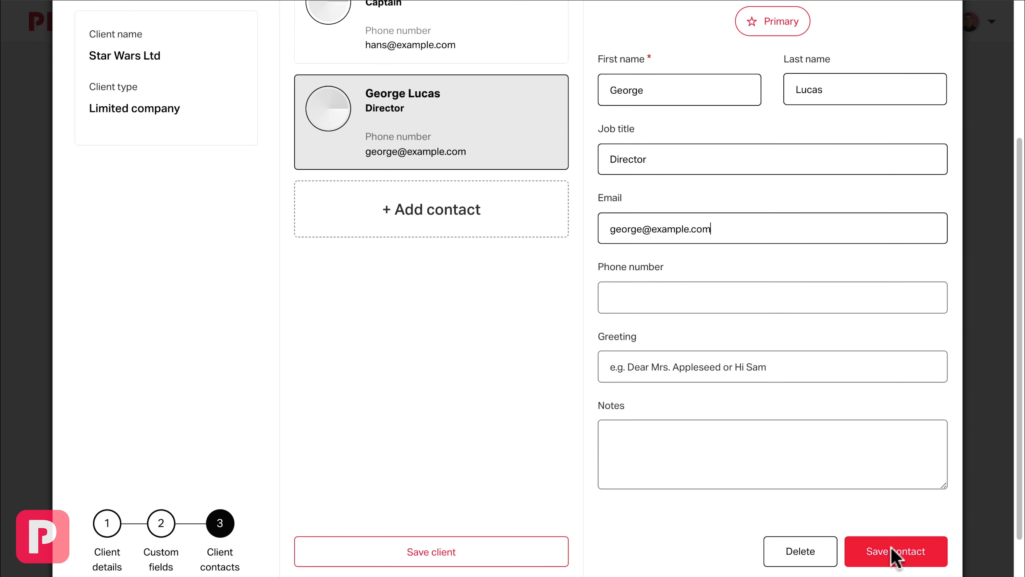
{"action": "left_click", "coordinate": [895, 553]}
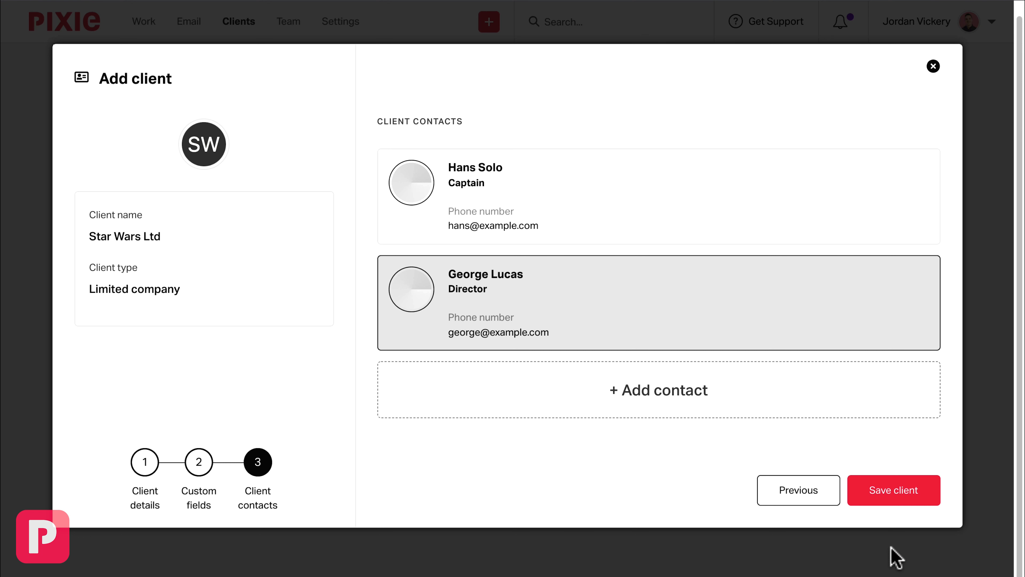
{"action": "left_click", "coordinate": [895, 490]}
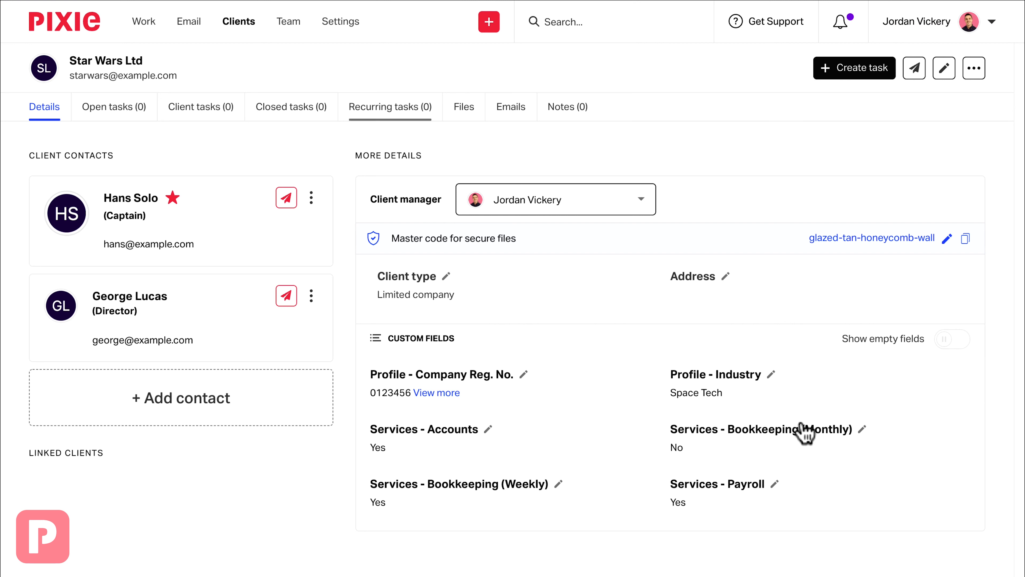
- Search Companies House for "usepixie" from the client list and add USEPIXIE SOFTWARE UK LTD as a client
{"action": "left_click", "coordinate": [228, 24]}
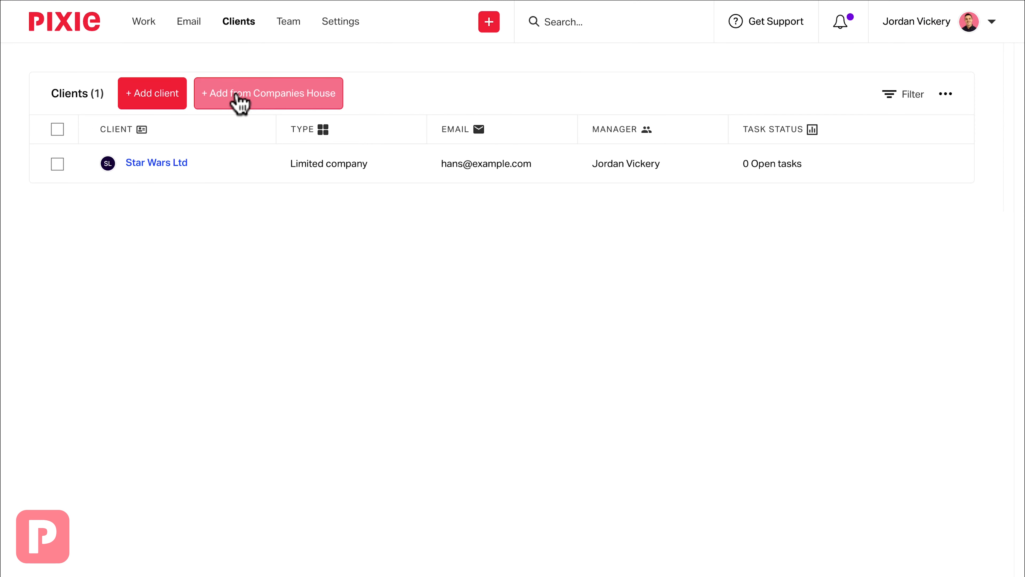
{"action": "left_click", "coordinate": [238, 97]}
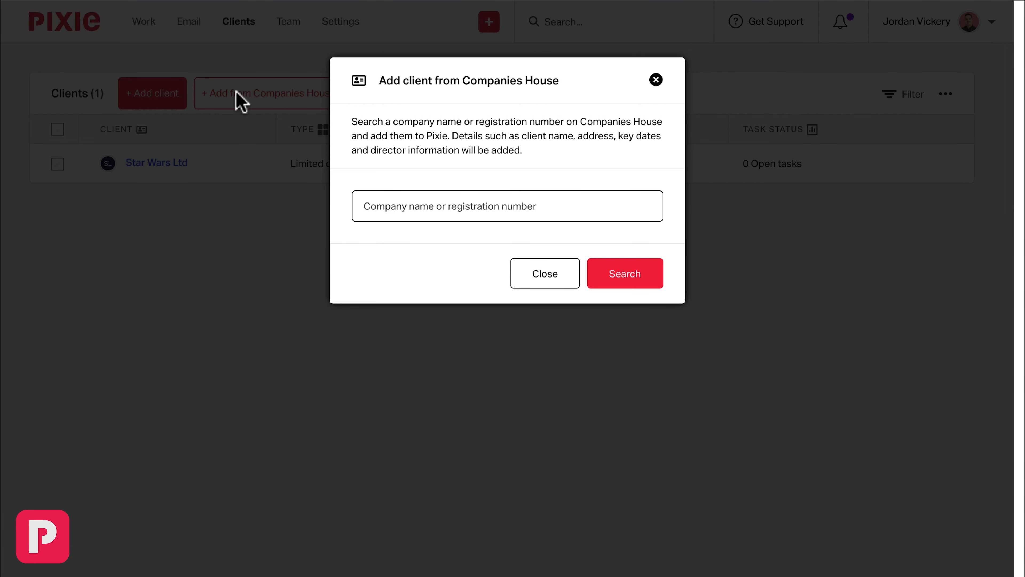
{"action": "type", "text": "usepixie"}
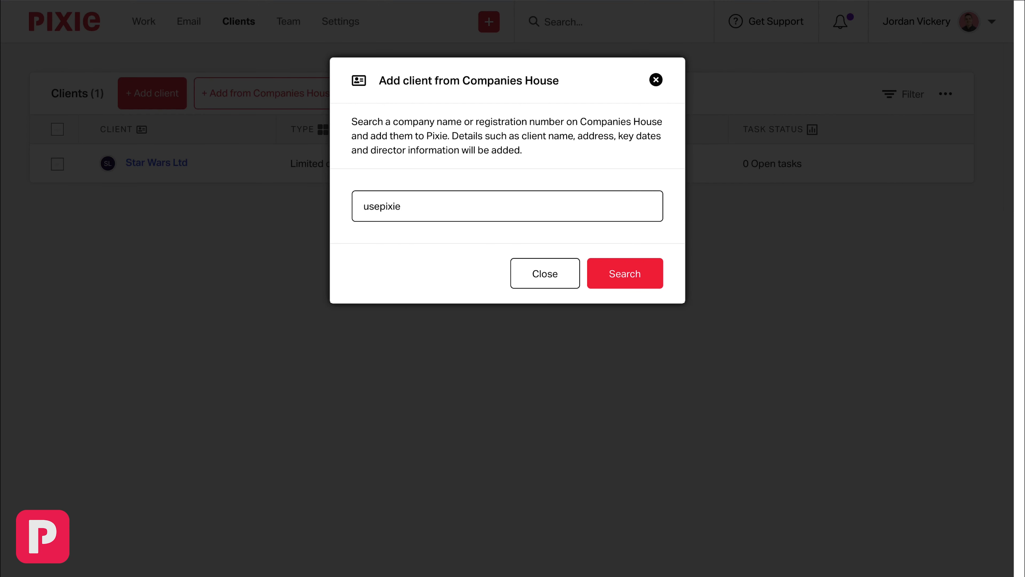
{"action": "key", "text": "Return"}
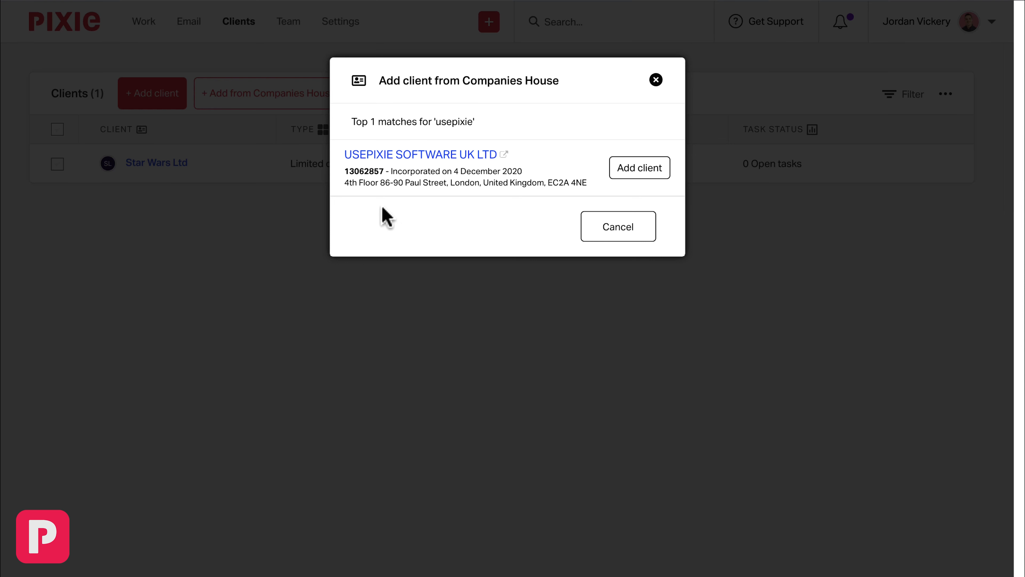
{"action": "left_click", "coordinate": [630, 169]}
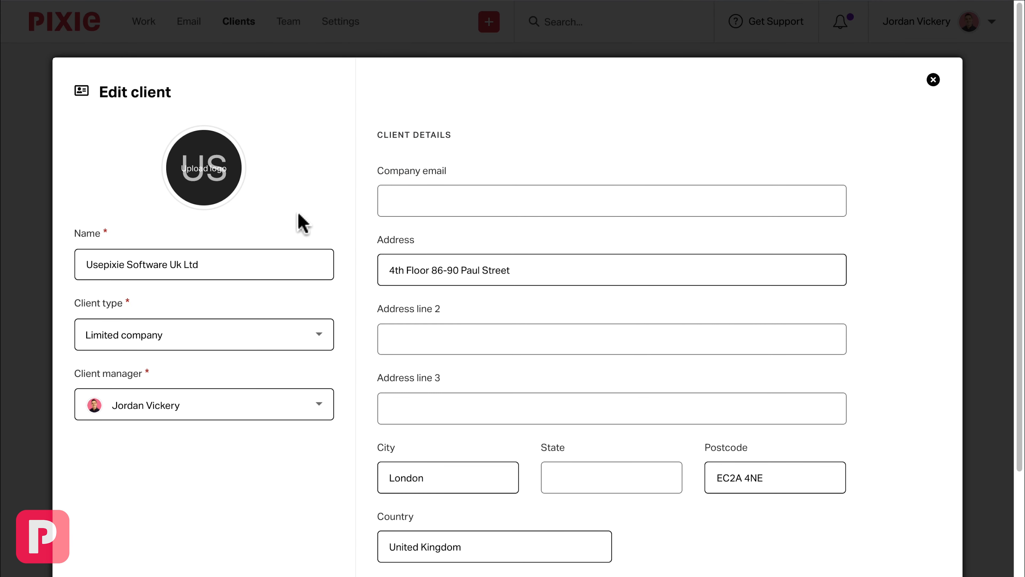
- Keep the imported client name, manager and address, fill in the company email, and continue to the custom fields
{"action": "triple_click", "coordinate": [135, 258]}
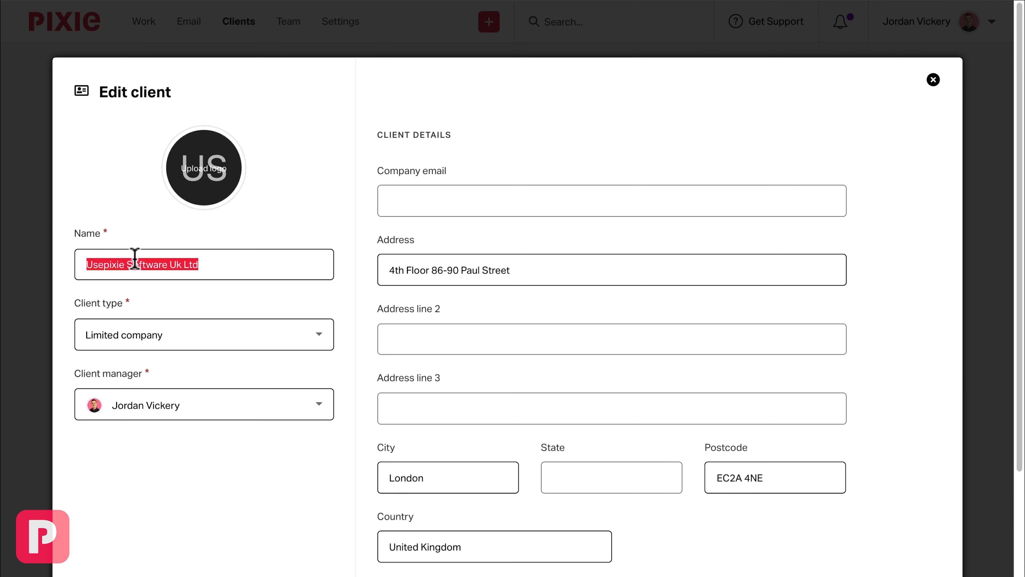
{"action": "left_click", "coordinate": [213, 268]}
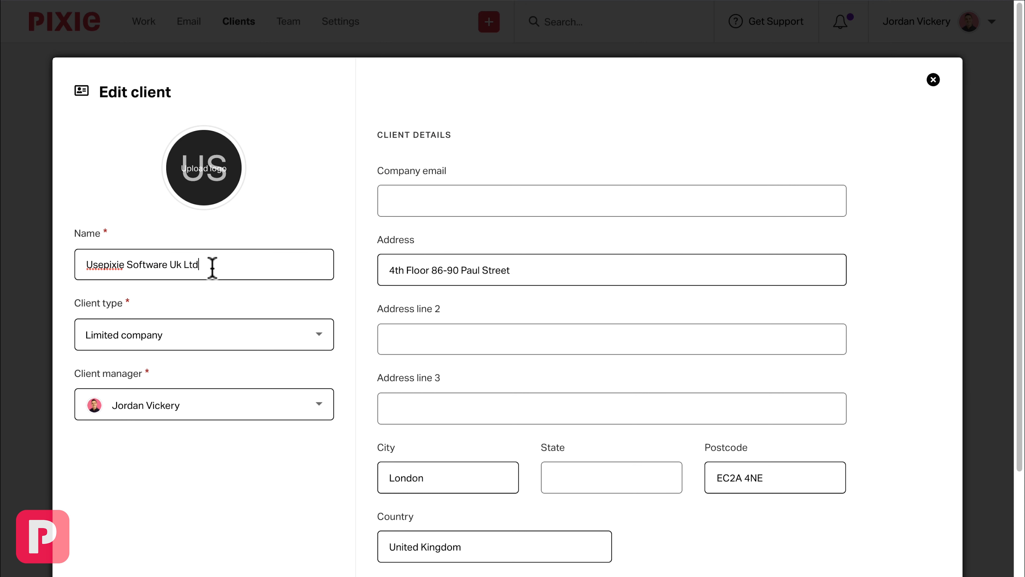
{"action": "left_click_drag", "start_coordinate": [523, 270], "coordinate": [361, 266]}
{"action": "left_click", "coordinate": [524, 270]}
{"action": "left_click", "coordinate": [161, 412]}
{"action": "left_click", "coordinate": [164, 412]}
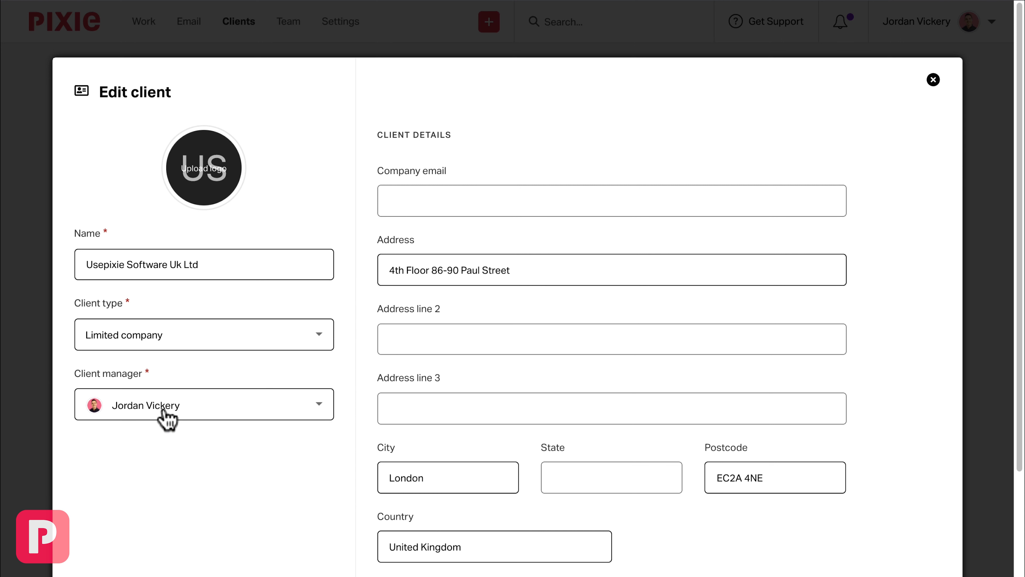
{"action": "left_click", "coordinate": [393, 199]}
{"action": "type", "text": "pixie@example.com"}
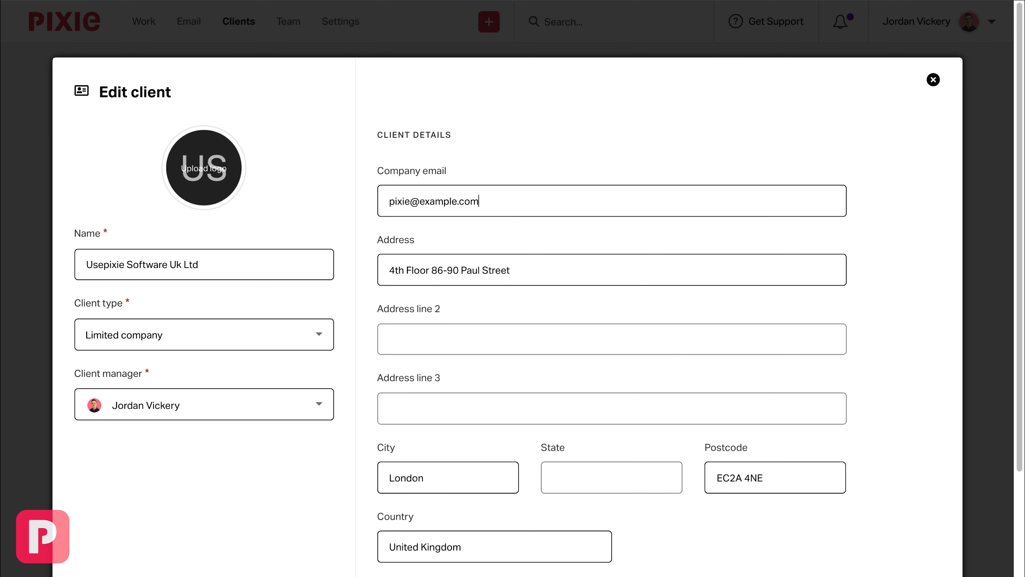
{"action": "scroll", "coordinate": [871, 283], "scroll_direction": "down", "scroll_amount": 3}
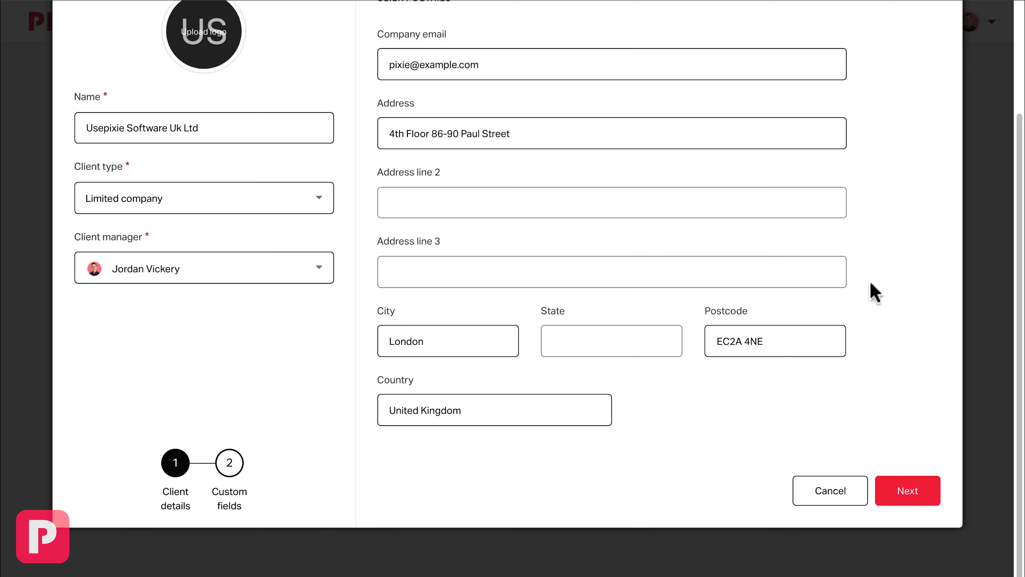
{"action": "left_click", "coordinate": [895, 501]}
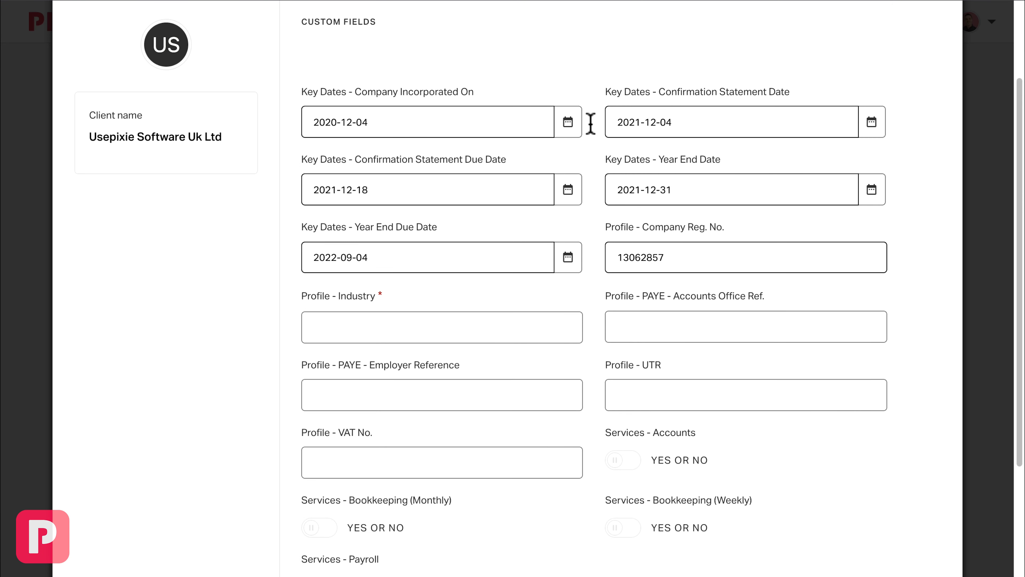
- Set the client's Profile - Industry field to Software, keeping the imported key dates and company registration number
{"action": "left_click", "coordinate": [387, 188]}
{"action": "left_click", "coordinate": [371, 324]}
{"action": "type", "text": "Soft"}
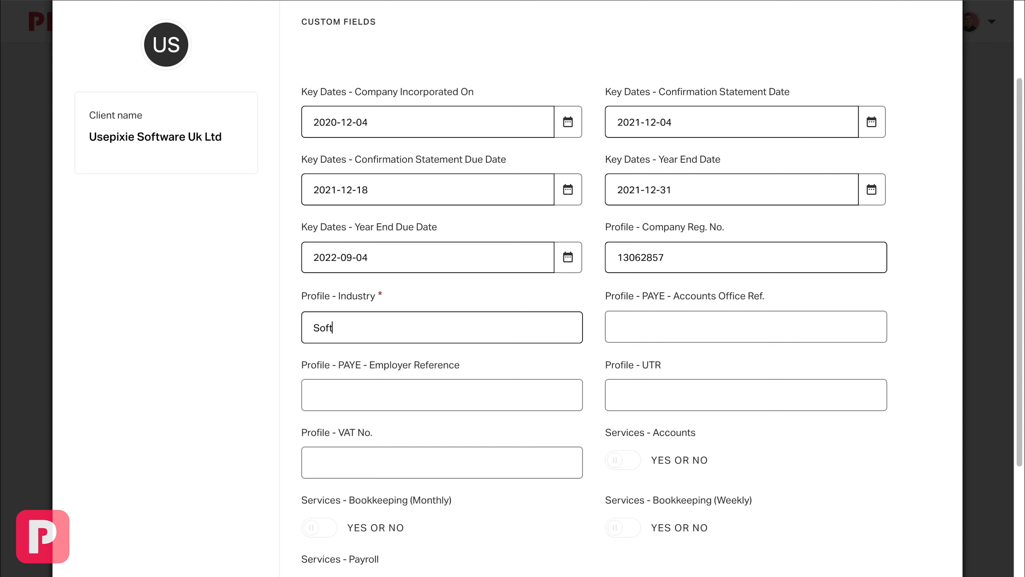
{"action": "type", "text": "war"}
{"action": "scroll", "coordinate": [593, 281], "scroll_direction": "down", "scroll_amount": 2}
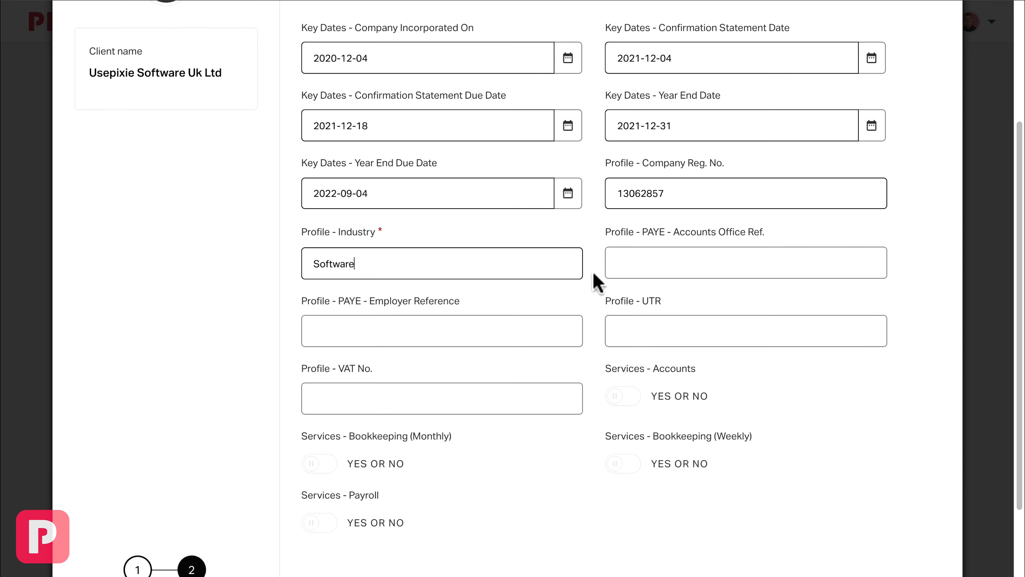
- Enable the Accounts, Bookkeeping (Weekly) and Payroll services for the client and save it
{"action": "scroll", "coordinate": [597, 281], "scroll_direction": "down", "scroll_amount": 1}
{"action": "left_click", "coordinate": [623, 356]}
{"action": "left_click", "coordinate": [622, 420]}
{"action": "left_click", "coordinate": [322, 480]}
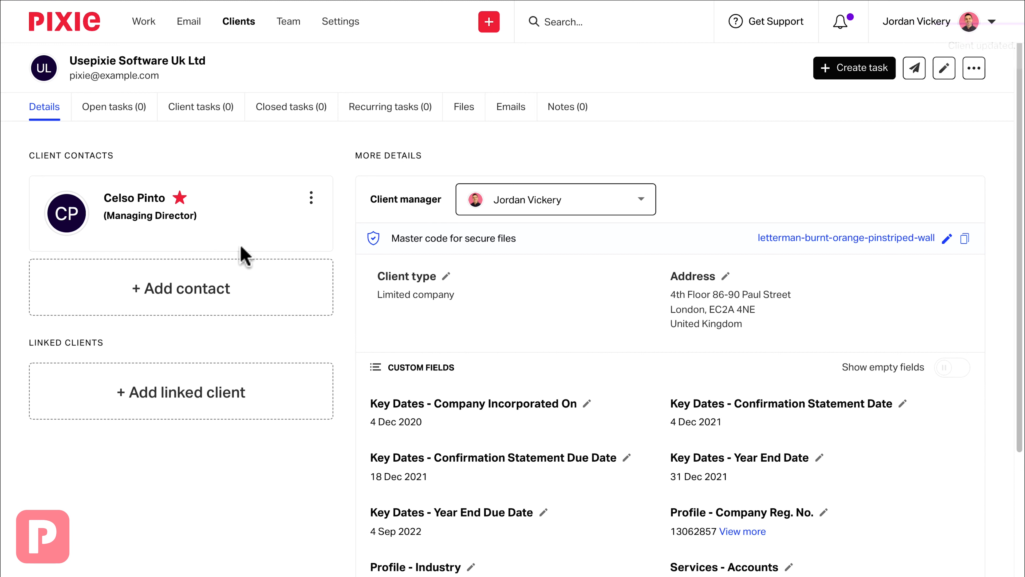
- Edit the client's Managing Director contact and fill in the contact's email
{"action": "left_click", "coordinate": [311, 197]}
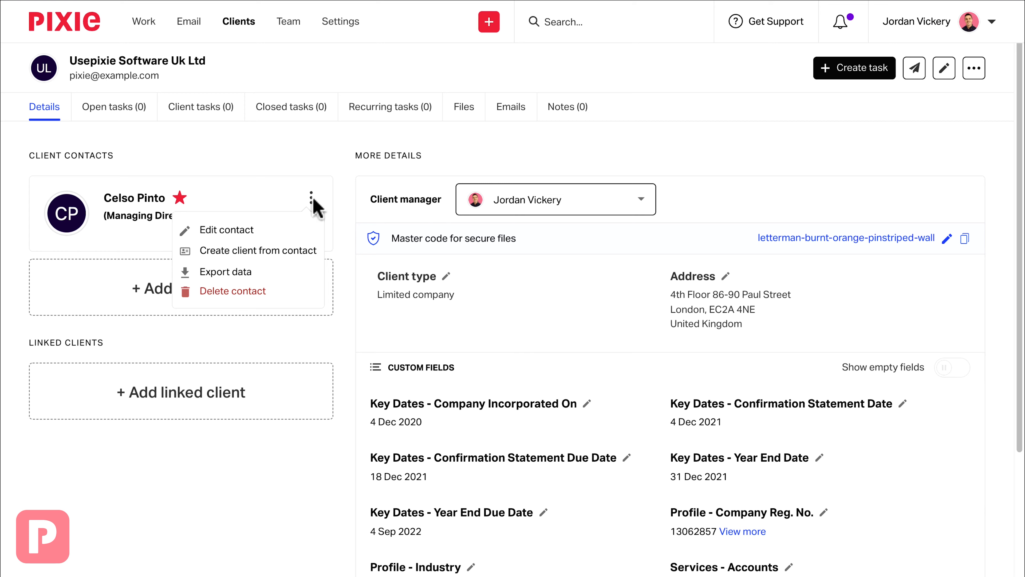
{"action": "left_click", "coordinate": [246, 230]}
{"action": "left_click", "coordinate": [153, 394]}
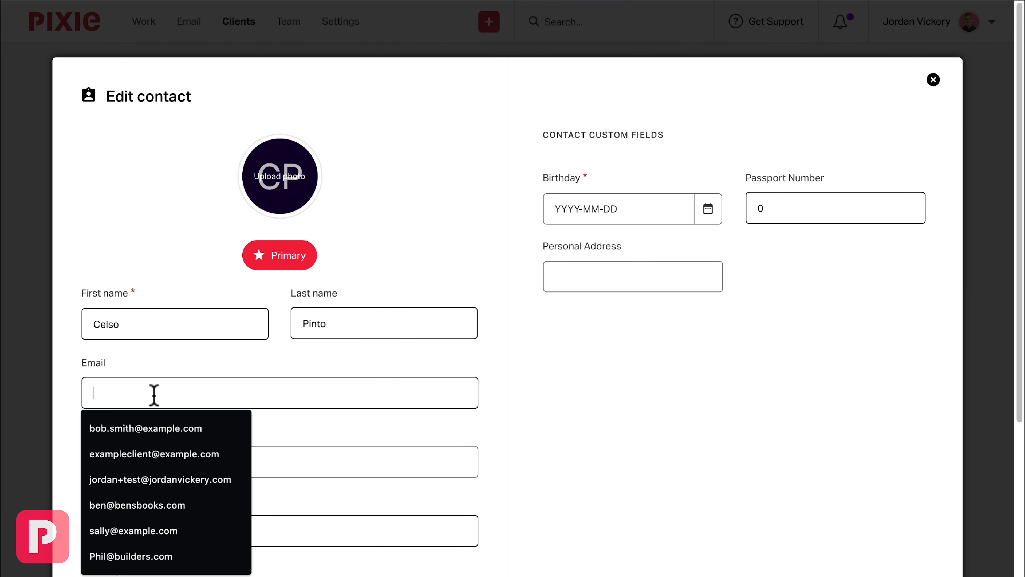
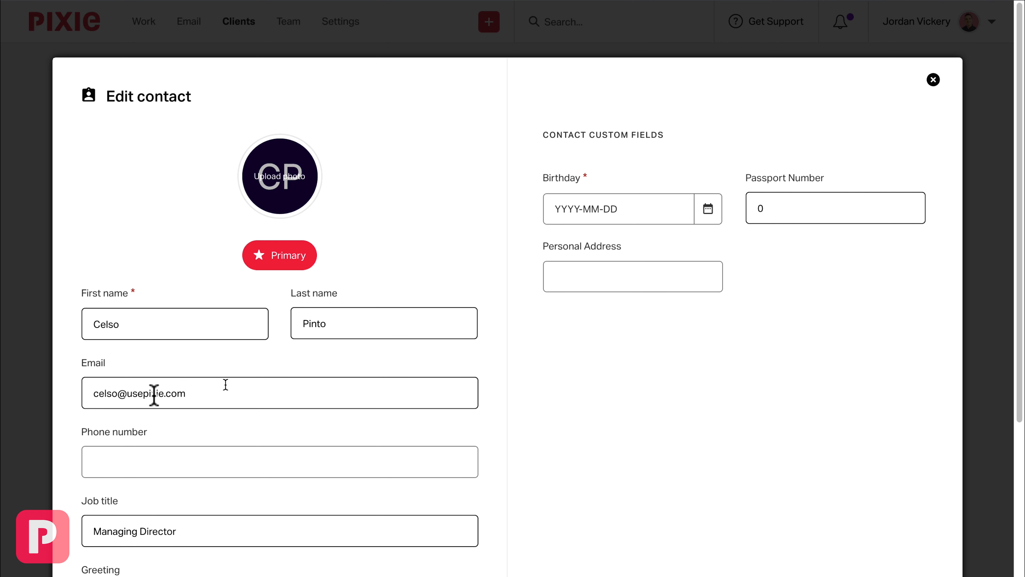
- Fill in the contact's passport number and birthday custom fields, then save the contact
{"action": "triple_click", "coordinate": [653, 135]}
{"action": "left_click", "coordinate": [676, 145]}
{"action": "left_click", "coordinate": [772, 209]}
{"action": "left_click", "coordinate": [710, 210]}
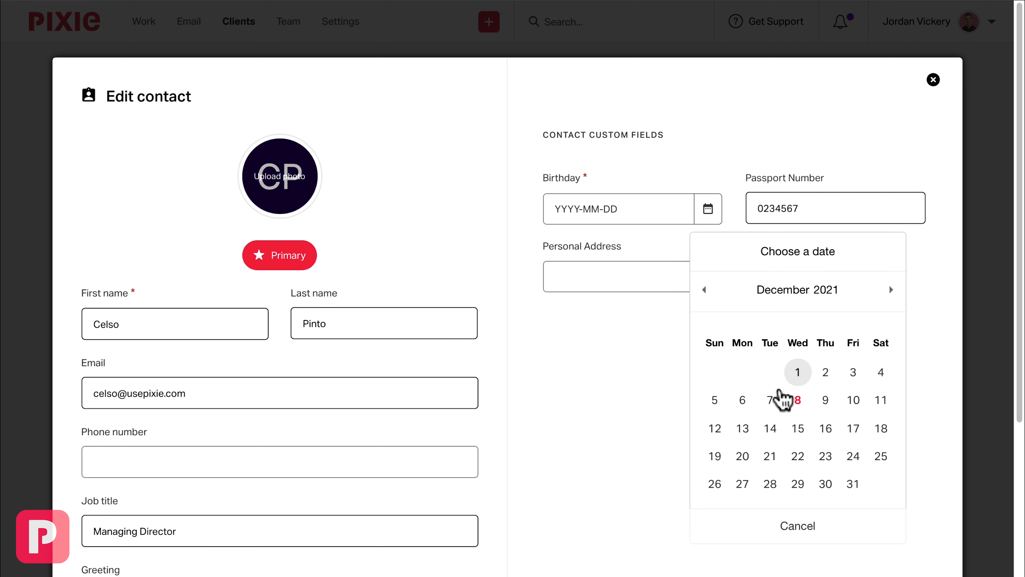
{"action": "left_click", "coordinate": [790, 406]}
{"action": "scroll", "coordinate": [778, 408], "scroll_direction": "down", "scroll_amount": 5}
{"action": "left_click", "coordinate": [870, 474]}
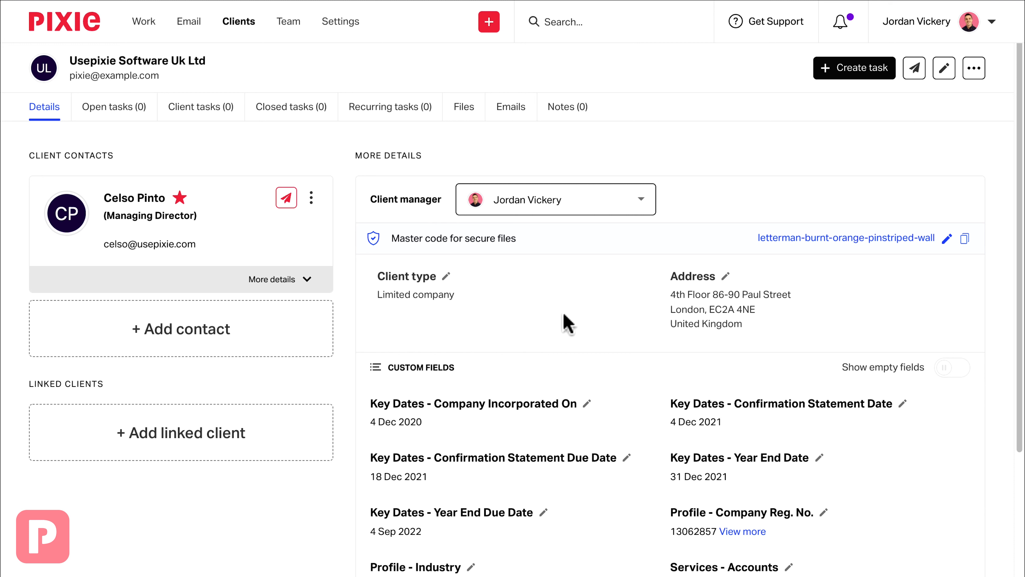
- Create a client from the Managing Director contact with client type Individual, keeping the prefilled email, and continue to the custom fields
{"action": "left_click", "coordinate": [312, 198]}
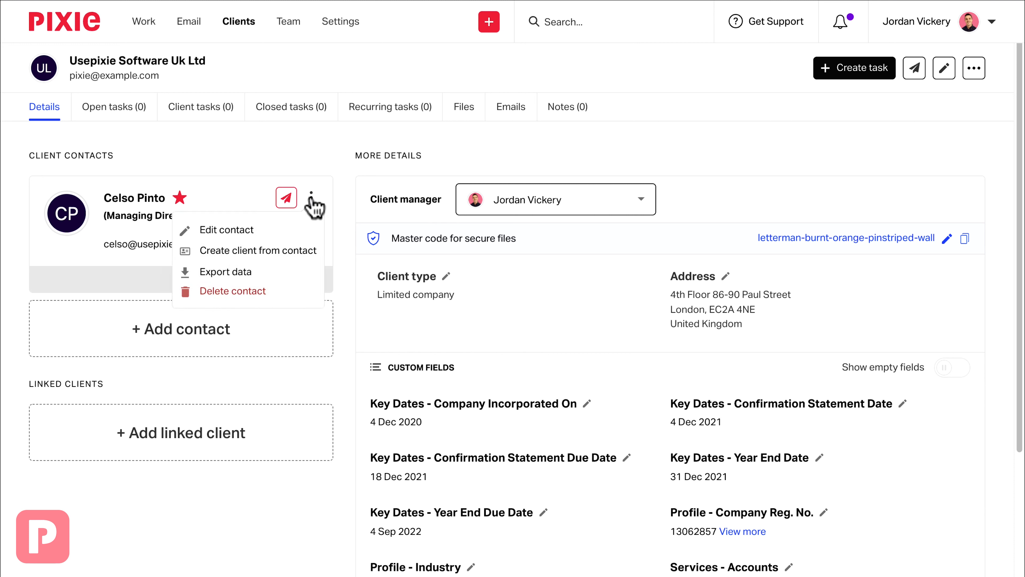
{"action": "left_click", "coordinate": [297, 252]}
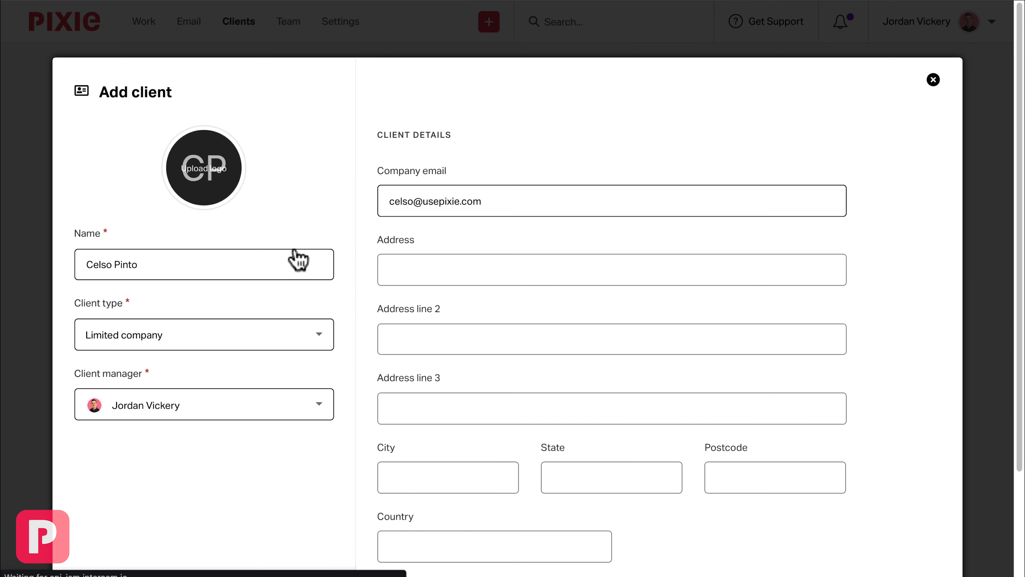
{"action": "scroll", "coordinate": [297, 254], "scroll_direction": "down", "scroll_amount": 1}
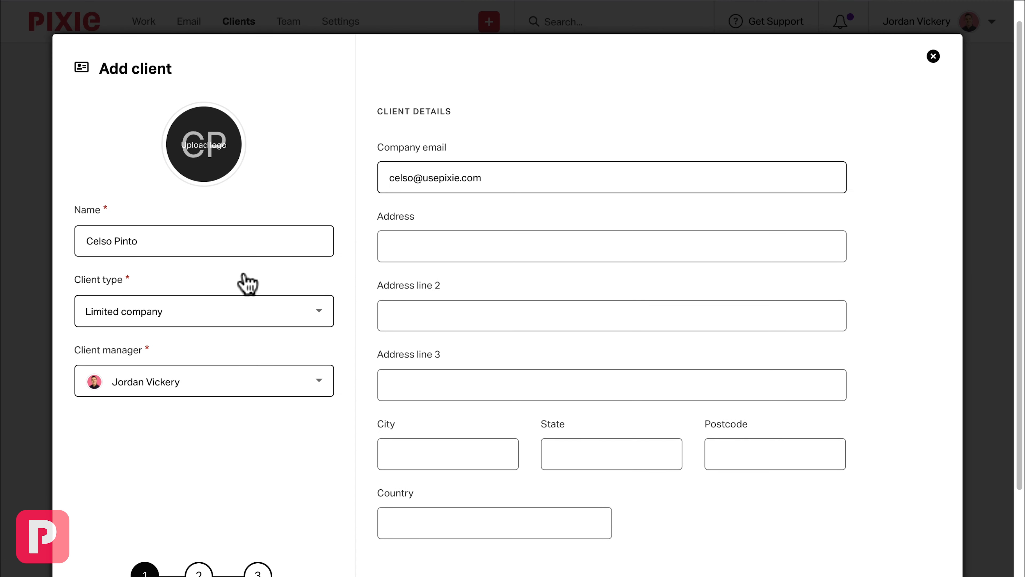
{"action": "left_click", "coordinate": [161, 317]}
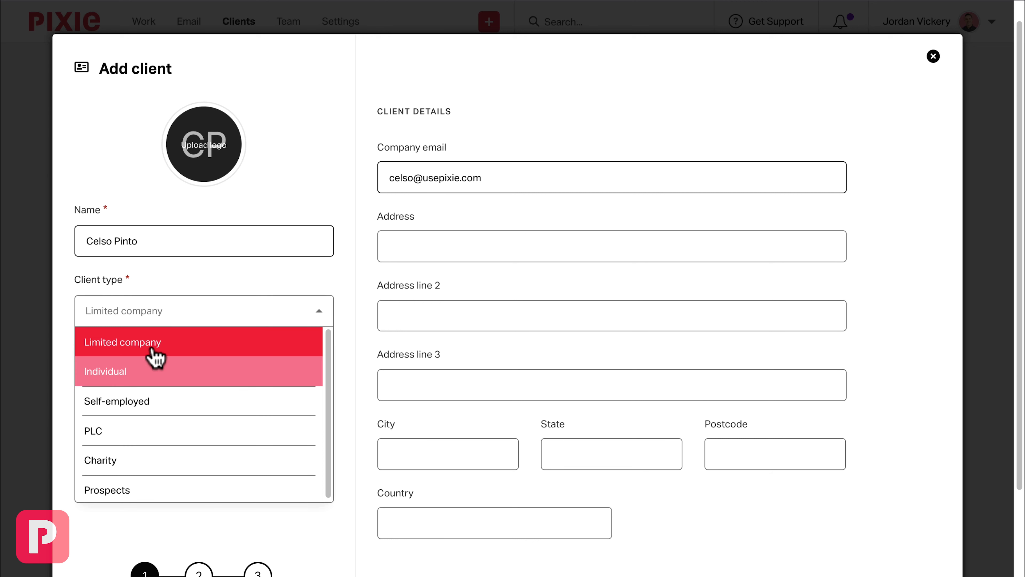
{"action": "left_click", "coordinate": [153, 371]}
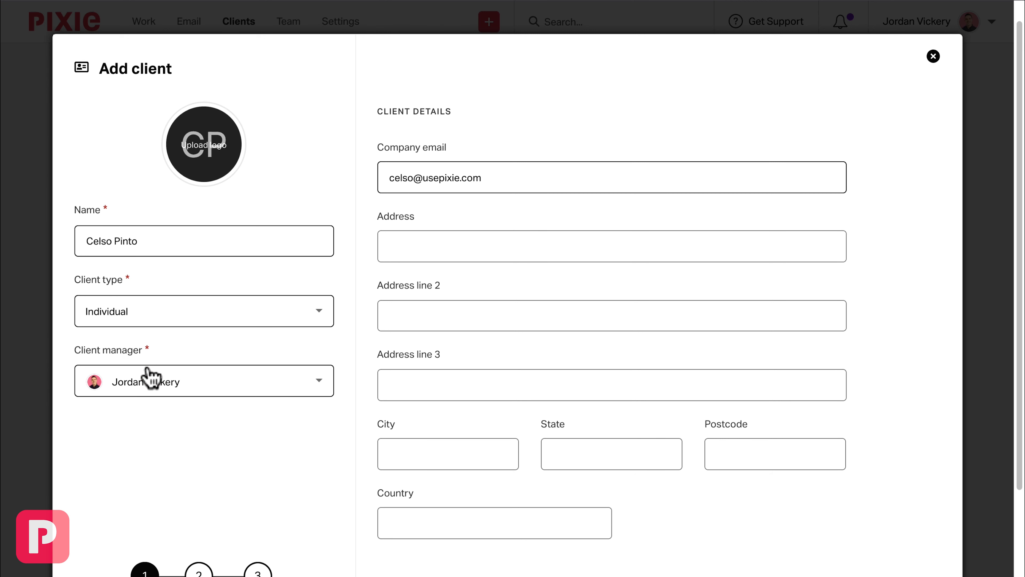
{"action": "left_click_drag", "start_coordinate": [503, 181], "coordinate": [412, 172]}
{"action": "left_click", "coordinate": [508, 183]}
{"action": "scroll", "coordinate": [508, 183], "scroll_direction": "down", "scroll_amount": 3}
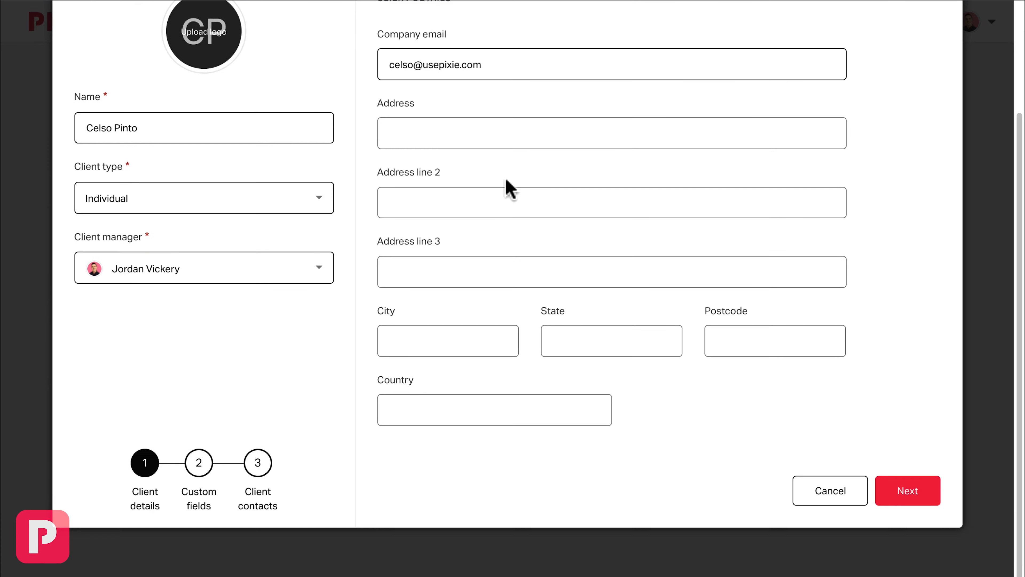
{"action": "left_click", "coordinate": [915, 493]}
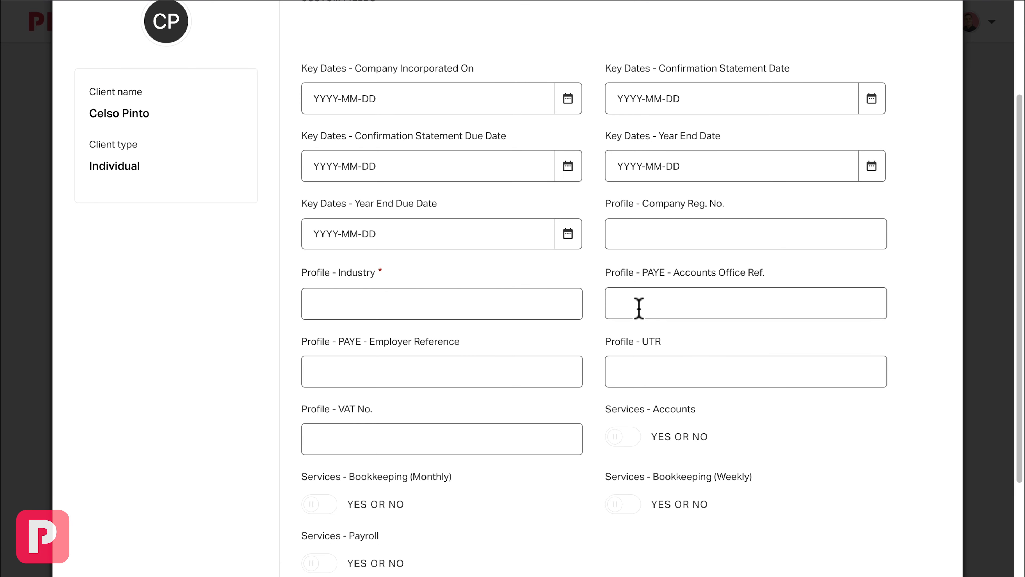
- Set the new client's Profile - Industry field to Individual, then save the client with its existing contact and return to the client list
{"action": "scroll", "coordinate": [639, 309], "scroll_direction": "up", "scroll_amount": 3}
{"action": "scroll", "coordinate": [584, 200], "scroll_direction": "down", "scroll_amount": 6}
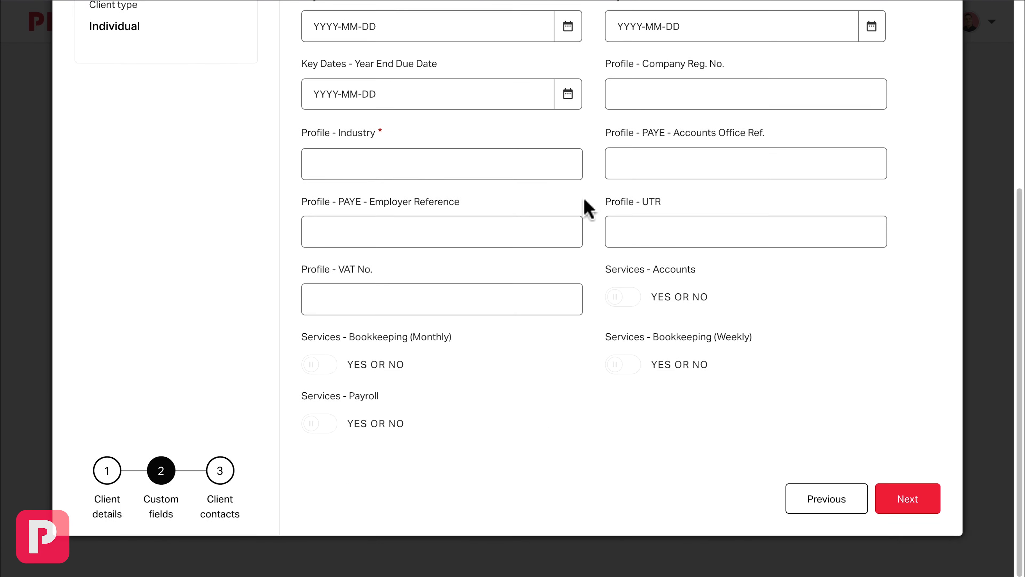
{"action": "left_click", "coordinate": [426, 151]}
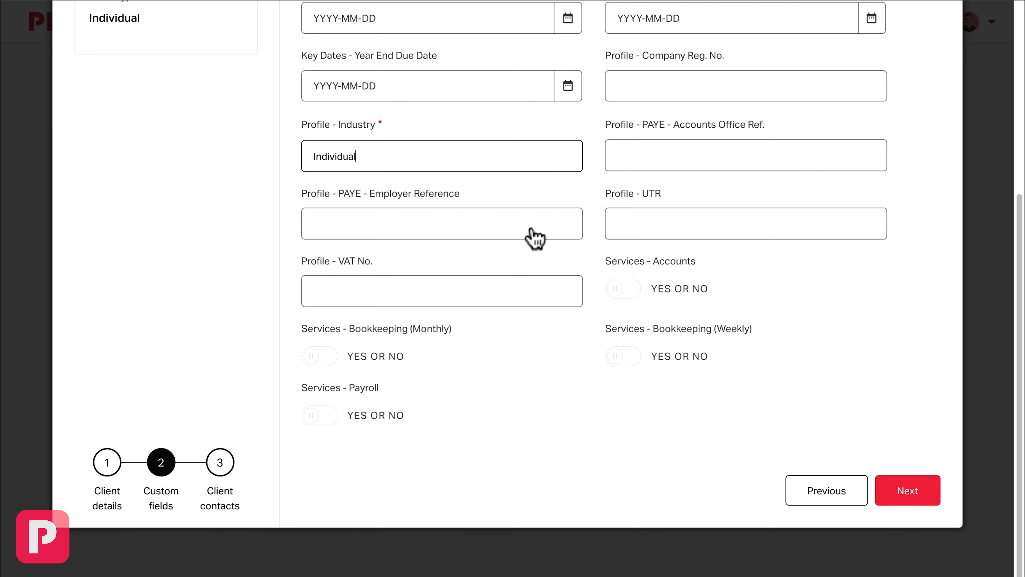
{"action": "left_click", "coordinate": [907, 495]}
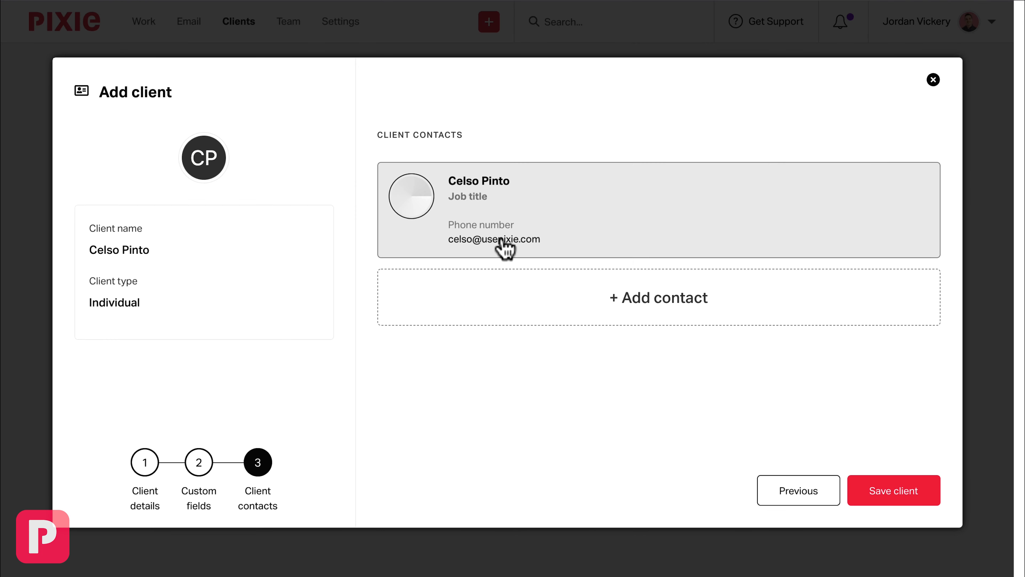
{"action": "left_click", "coordinate": [891, 497]}
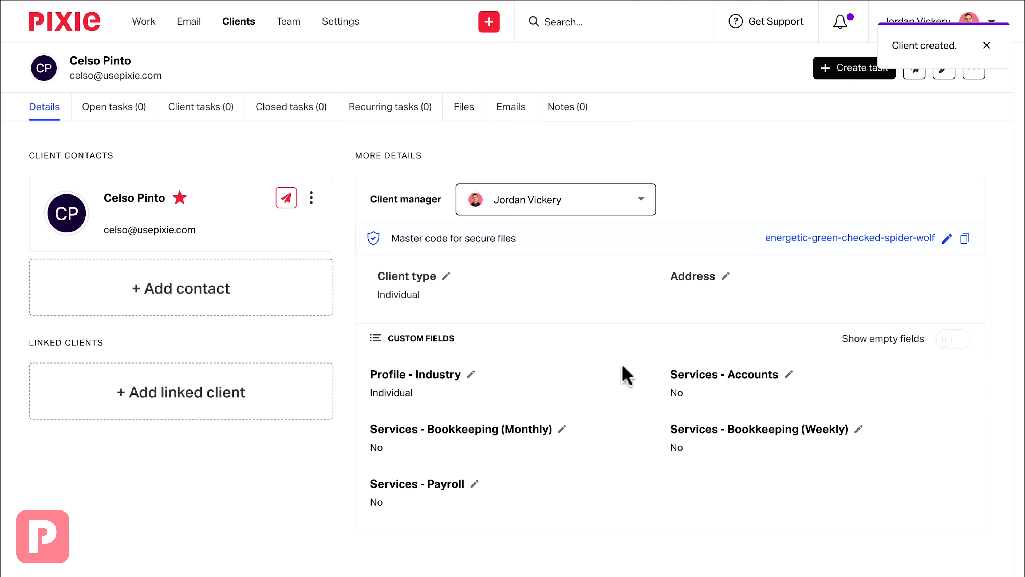
{"action": "left_click", "coordinate": [232, 25]}
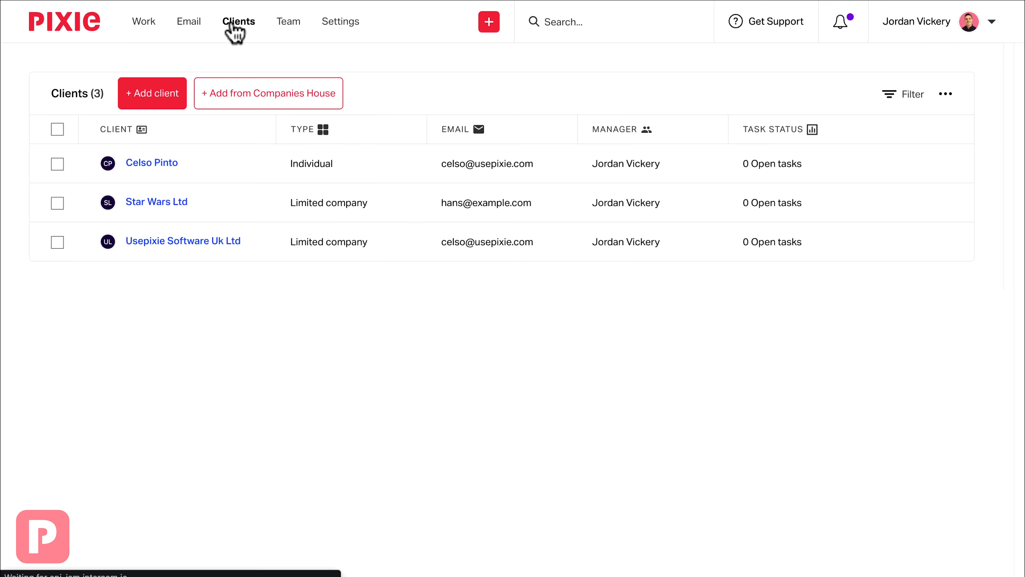